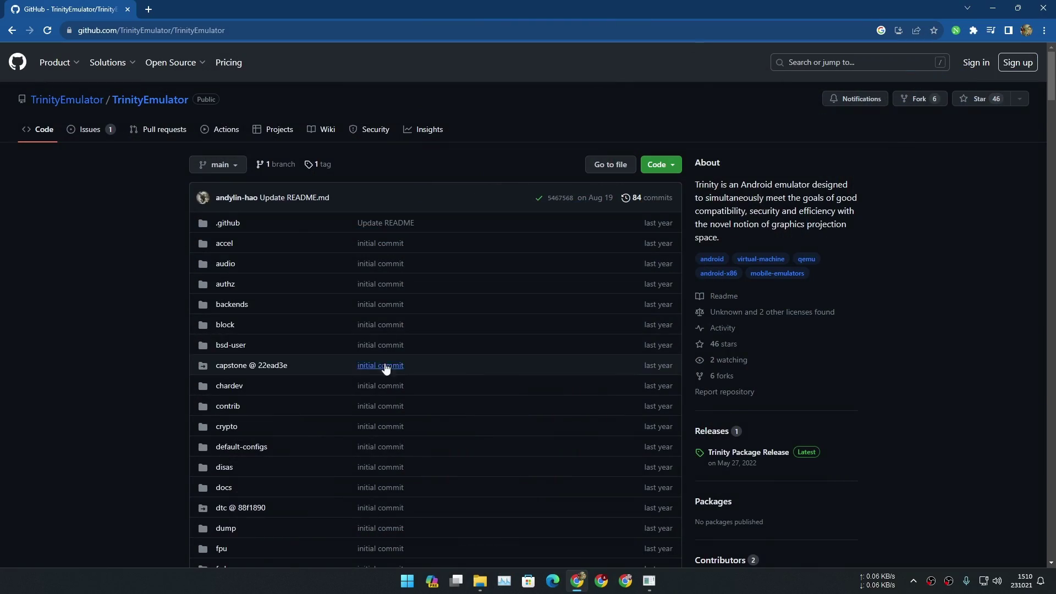
Look through the TrinityEmulator repository's file list and README, and open the Trinity Package Release page
scroll(490, 323, "down", 20)
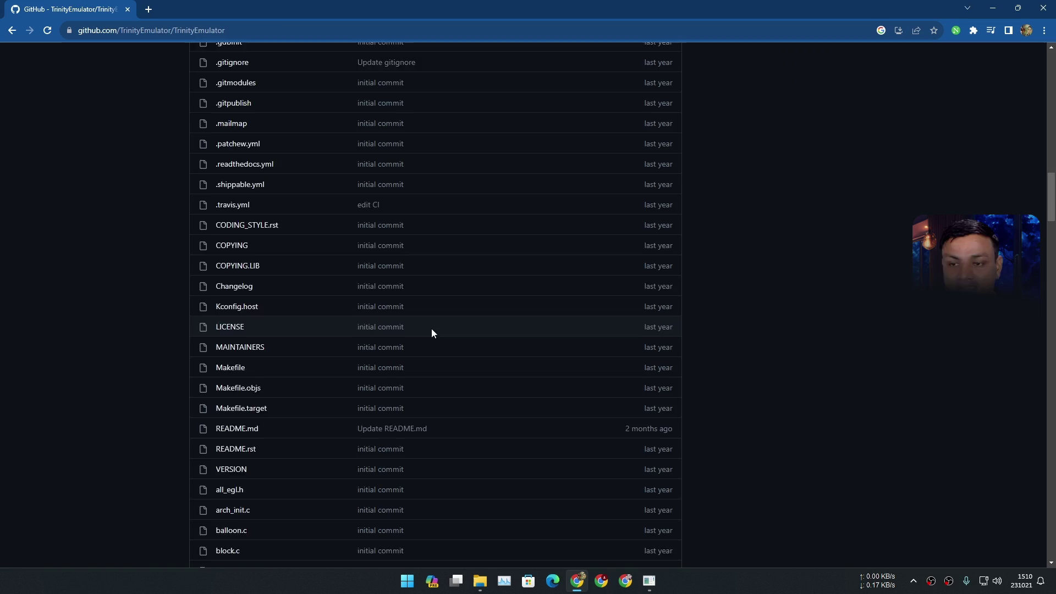
scroll(431, 328, "down", 20)
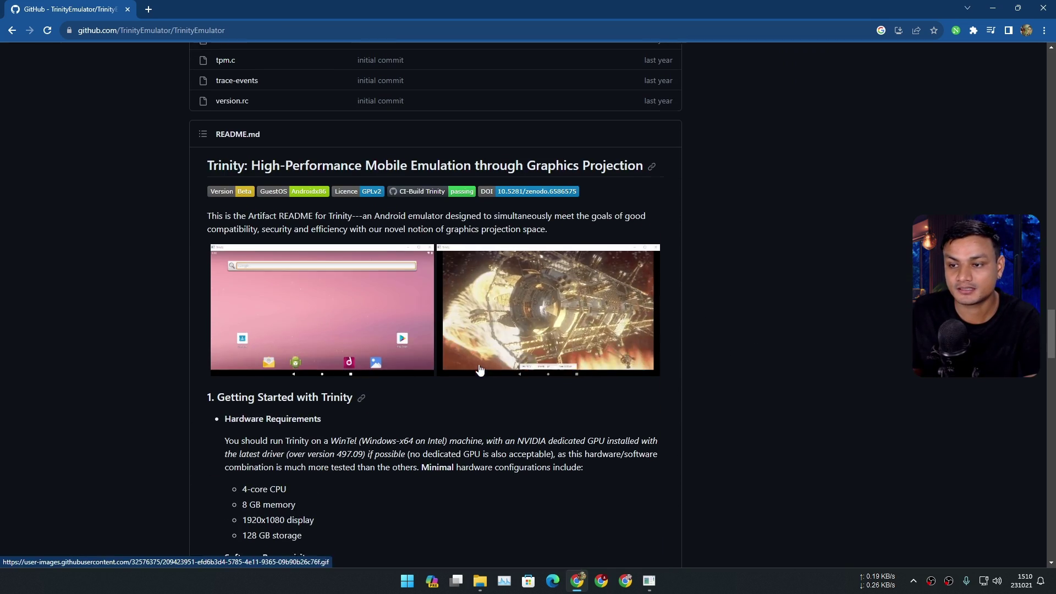
scroll(440, 357, "down", 15)
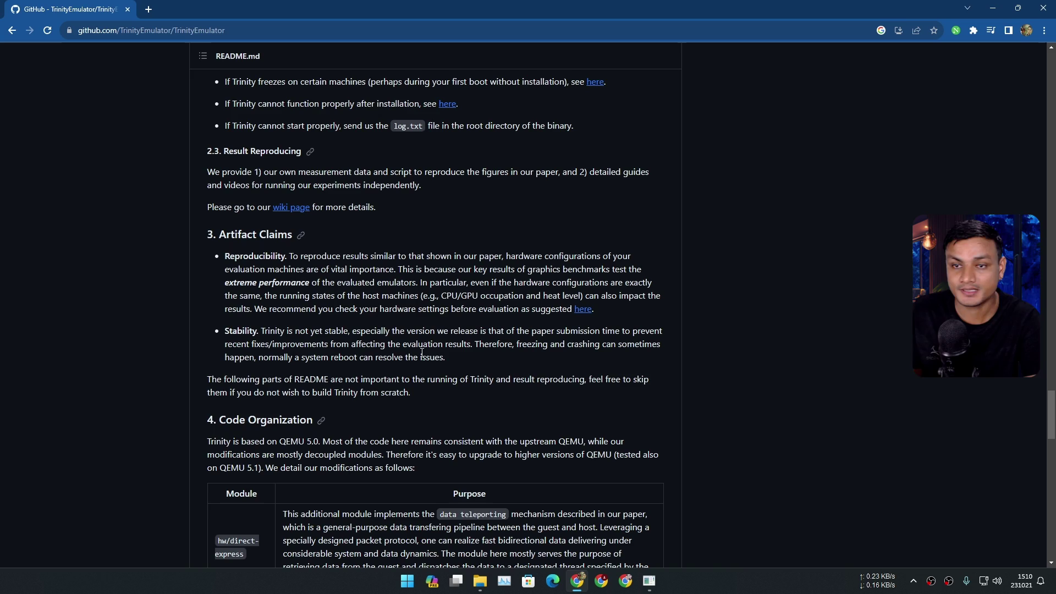
scroll(713, 287, "up", 20)
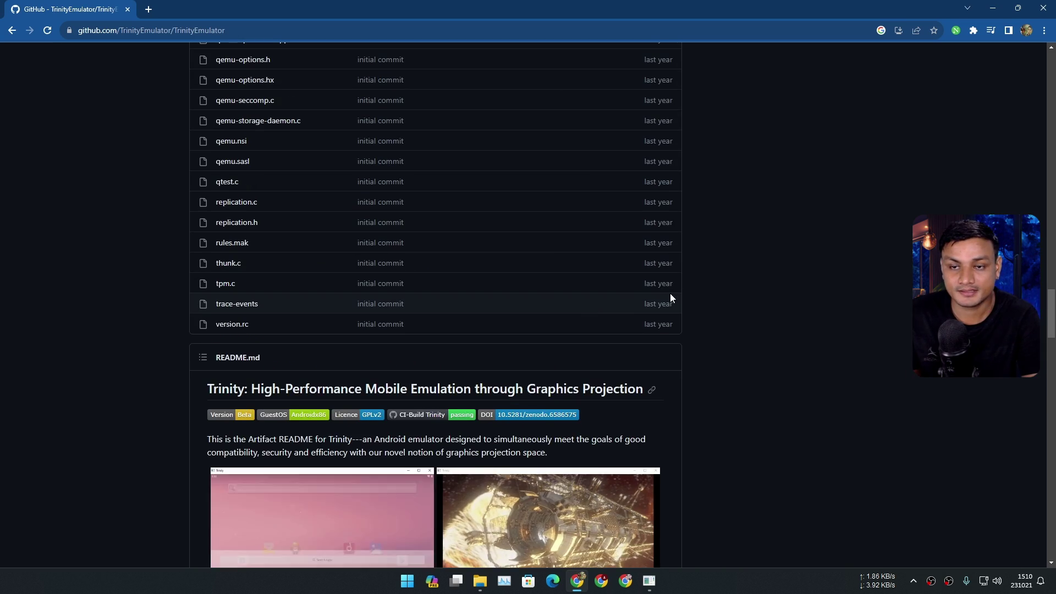
scroll(671, 297, "up", 20)
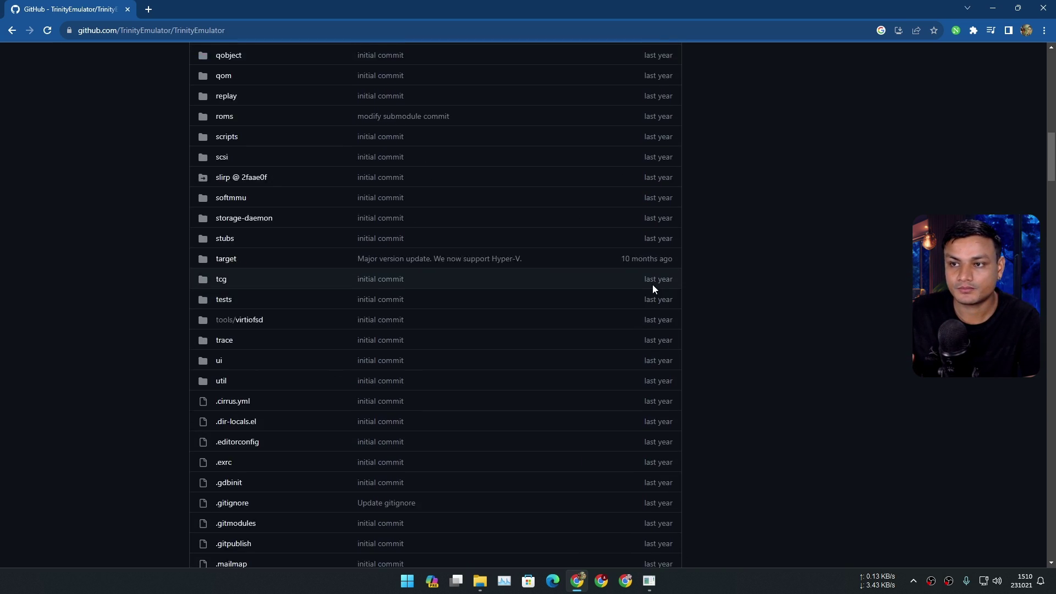
scroll(540, 232, "up", 3)
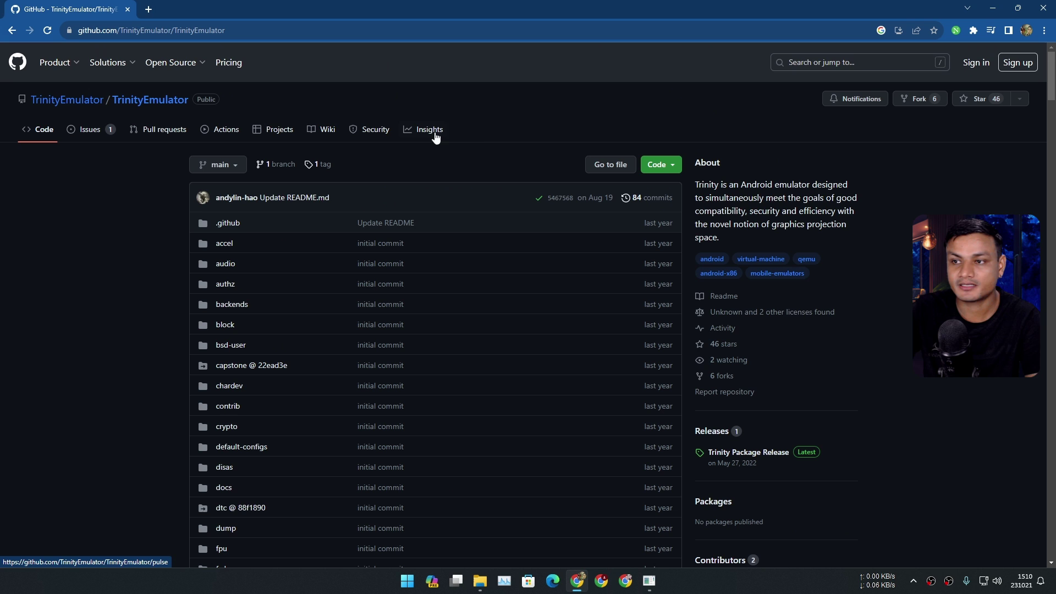
scroll(715, 264, "down", 3)
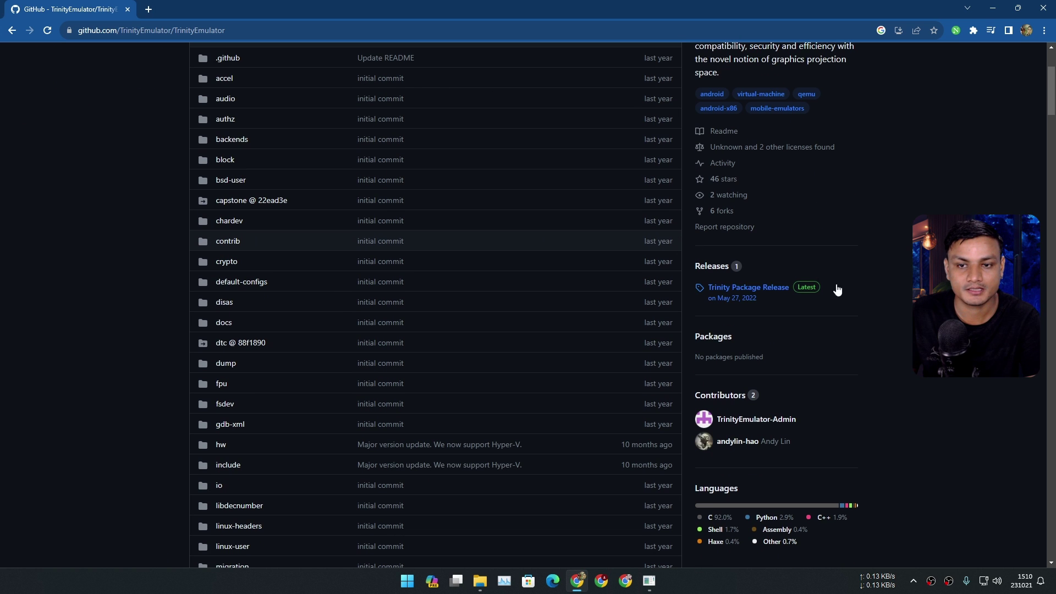
left_click(771, 293)
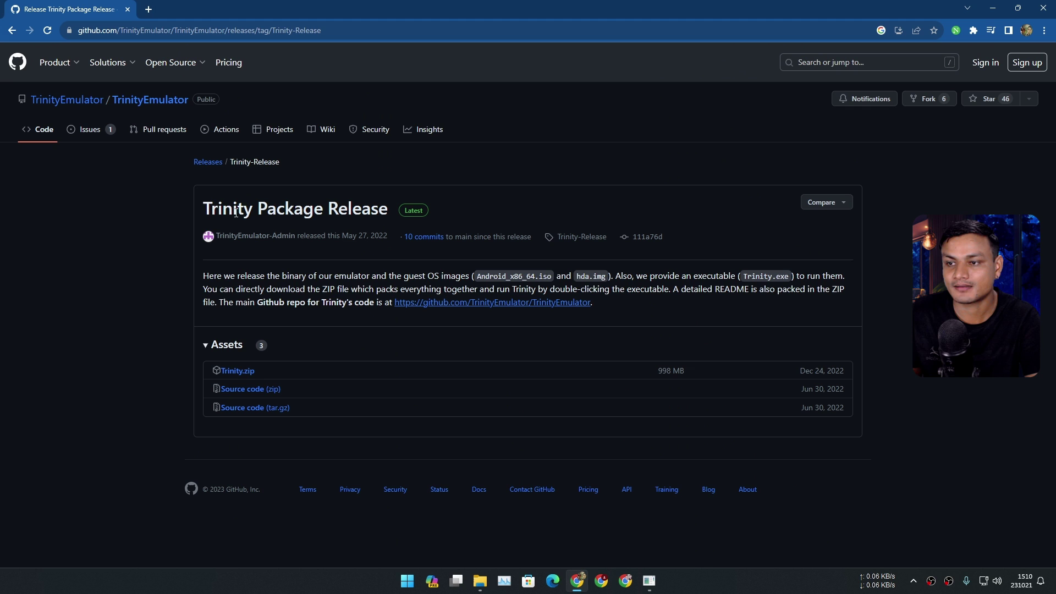
Switch to File Explorer and look at the Trinity folder and Trinity.zip in Downloads
left_click(996, 8)
left_click(352, 94)
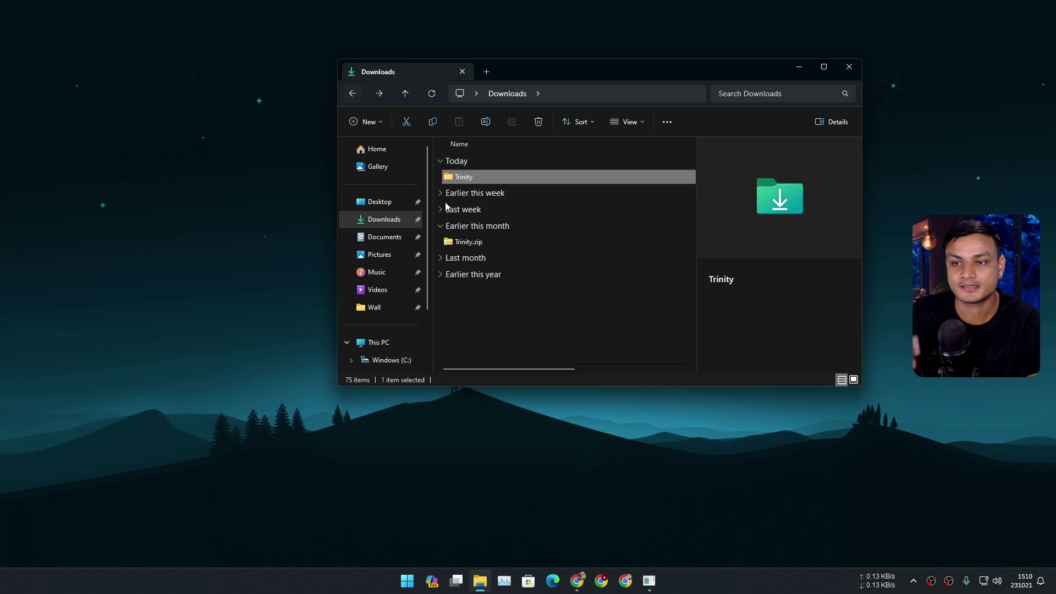
left_click(798, 67)
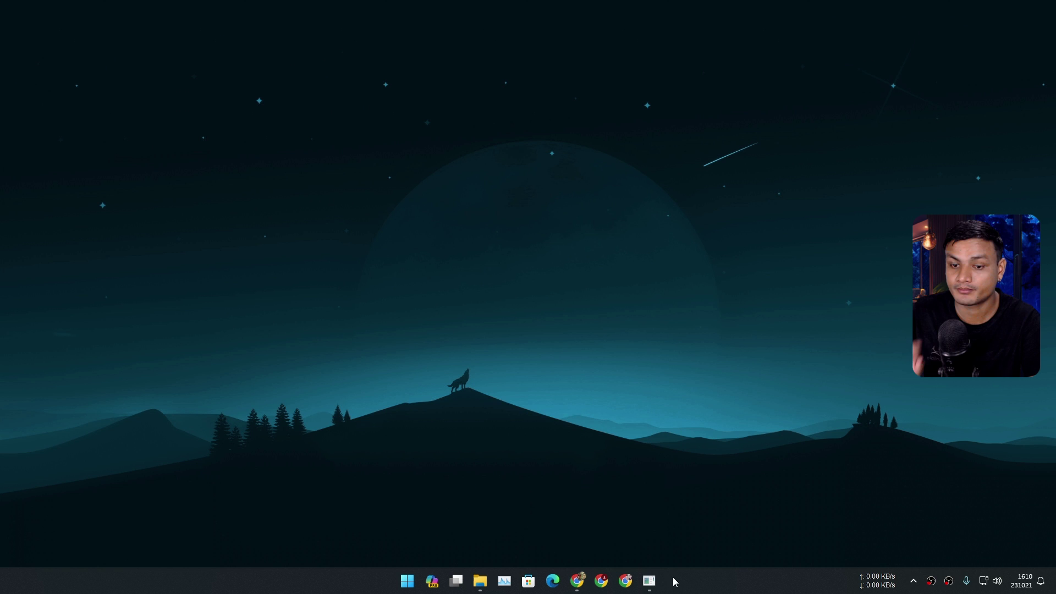
Switch to the running Trinity emulator and look through the apps in its app drawer
left_click(652, 582)
left_click_drag(396, 26, 497, 65)
scroll(497, 176, "down", 2)
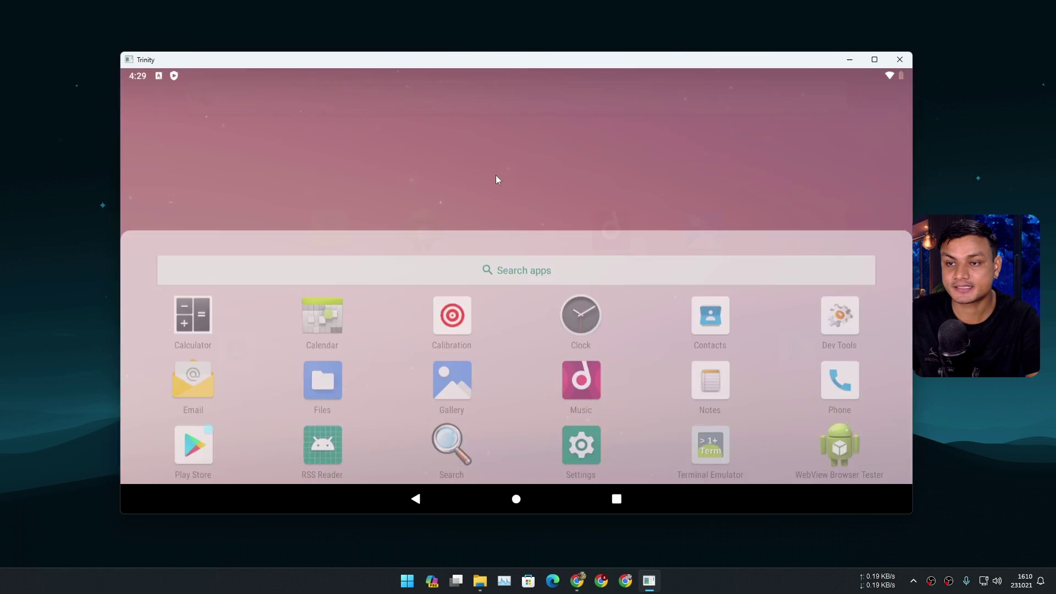
scroll(531, 382, "up", 2)
scroll(530, 231, "down", 2)
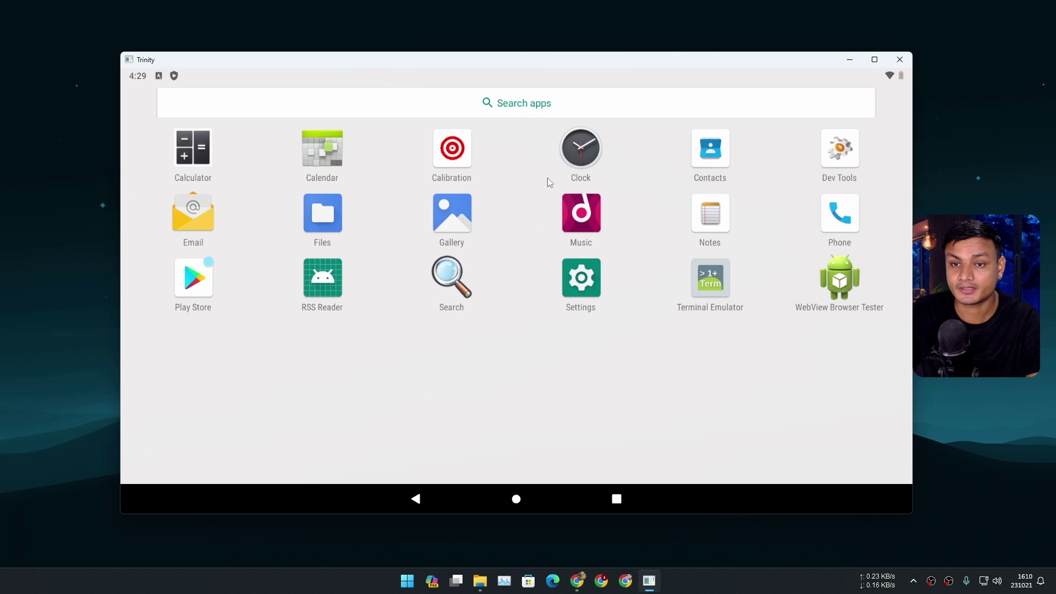
scroll(549, 179, "up", 2)
Open the Play Store and the Contacts app in turn, returning to the Android home screen after each
left_click(798, 374)
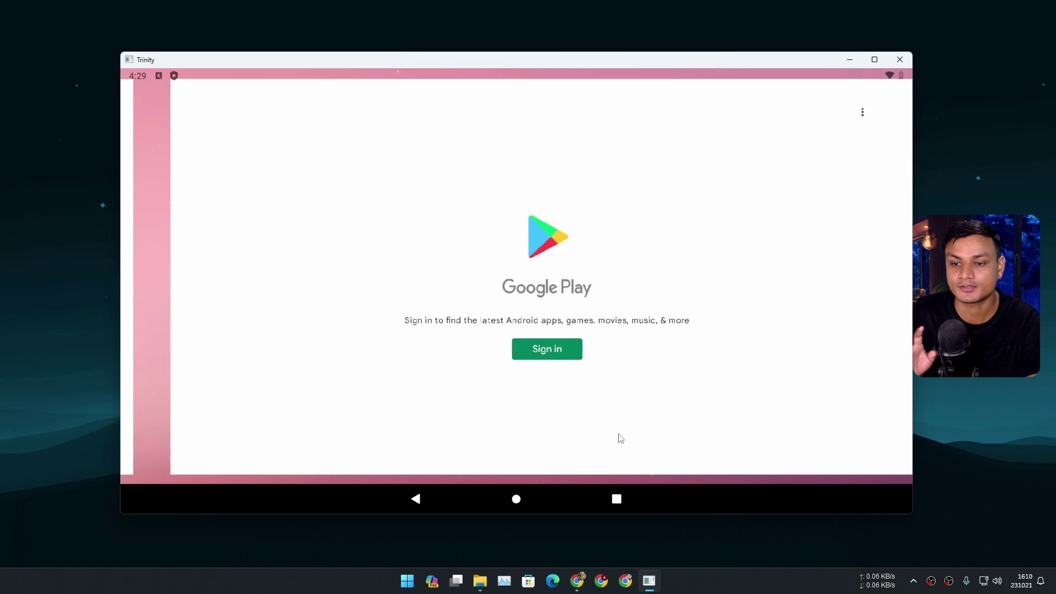
left_click(517, 499)
left_click(237, 374)
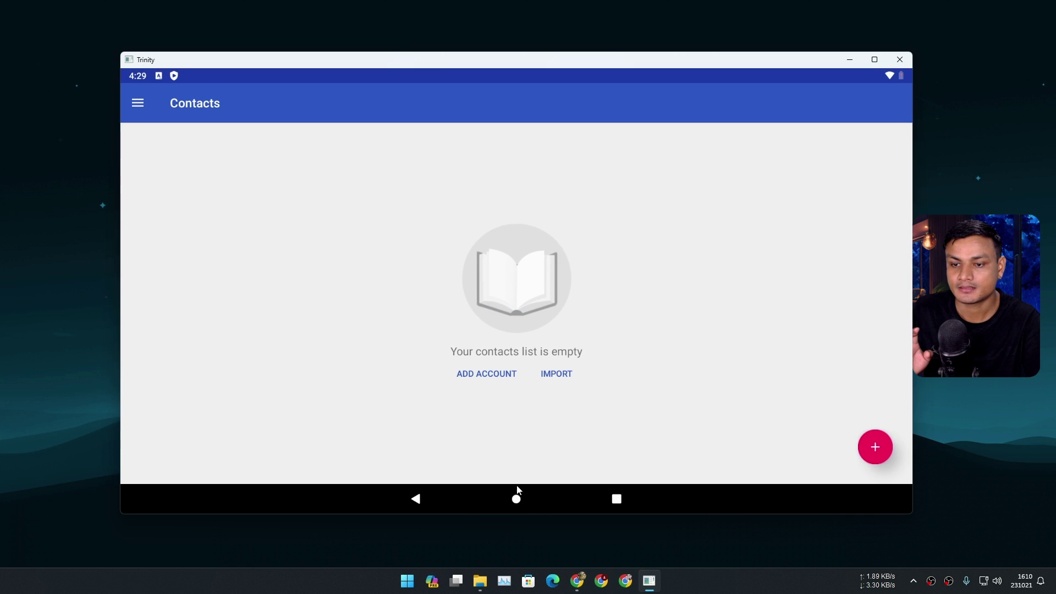
left_click(516, 499)
Check the Android version in the advanced System section of Settings and return to the home screen
scroll(517, 432, "down", 2)
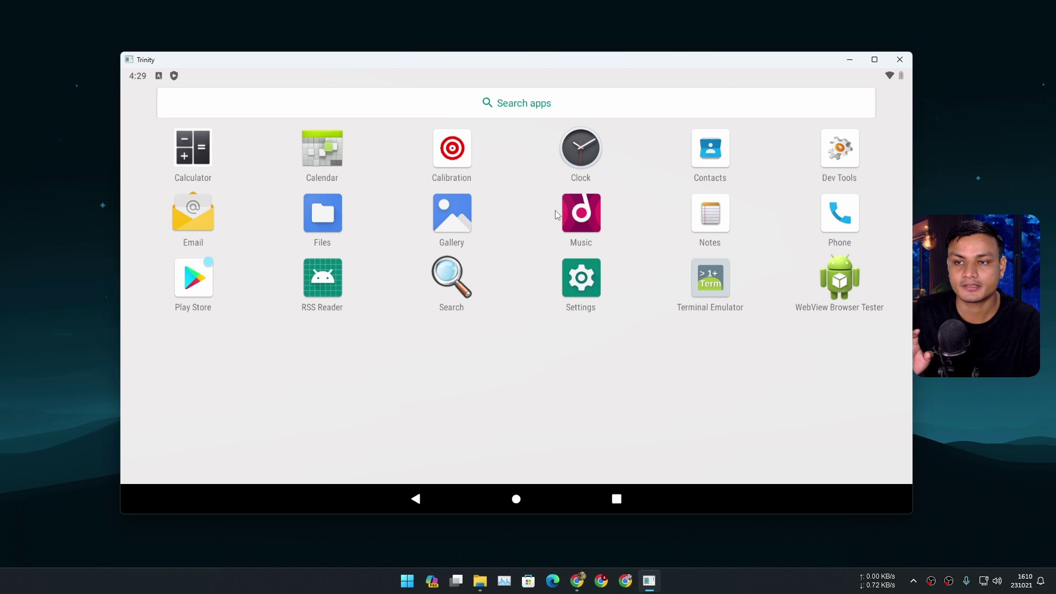
left_click(580, 276)
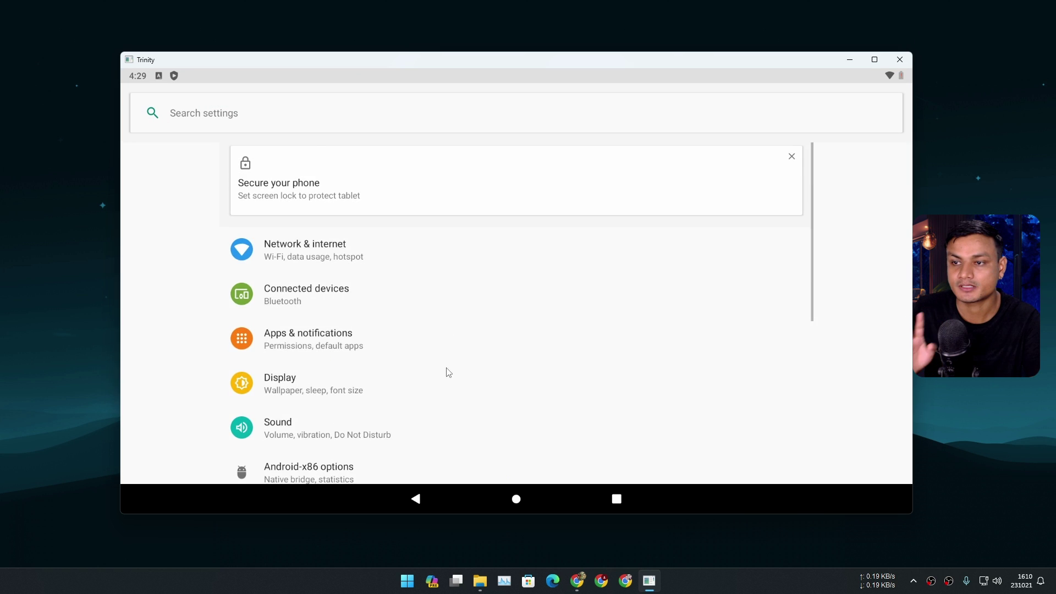
scroll(434, 385, "down", 5)
left_click(316, 470)
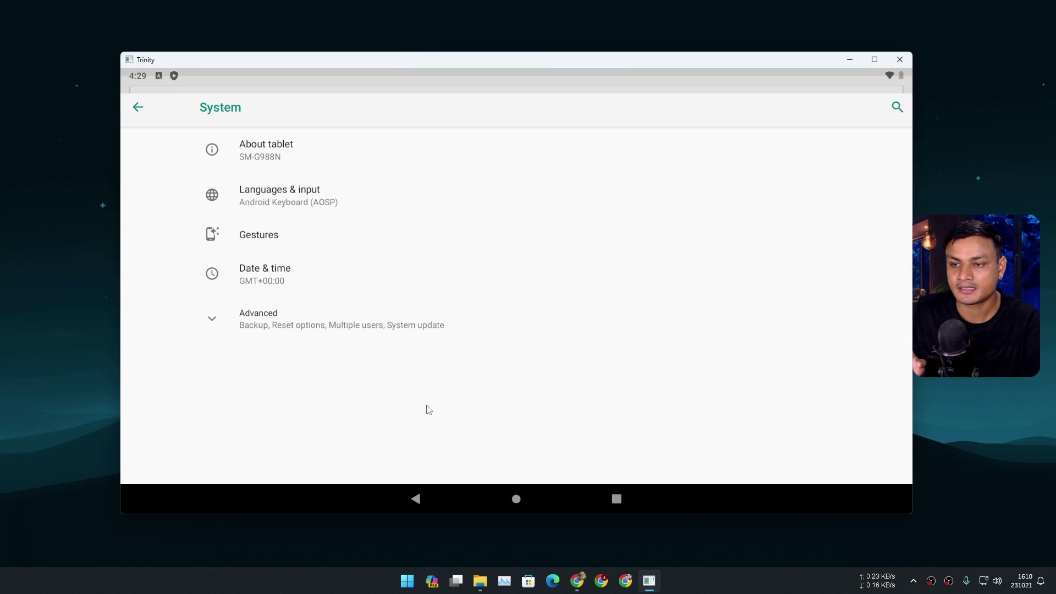
left_click(280, 311)
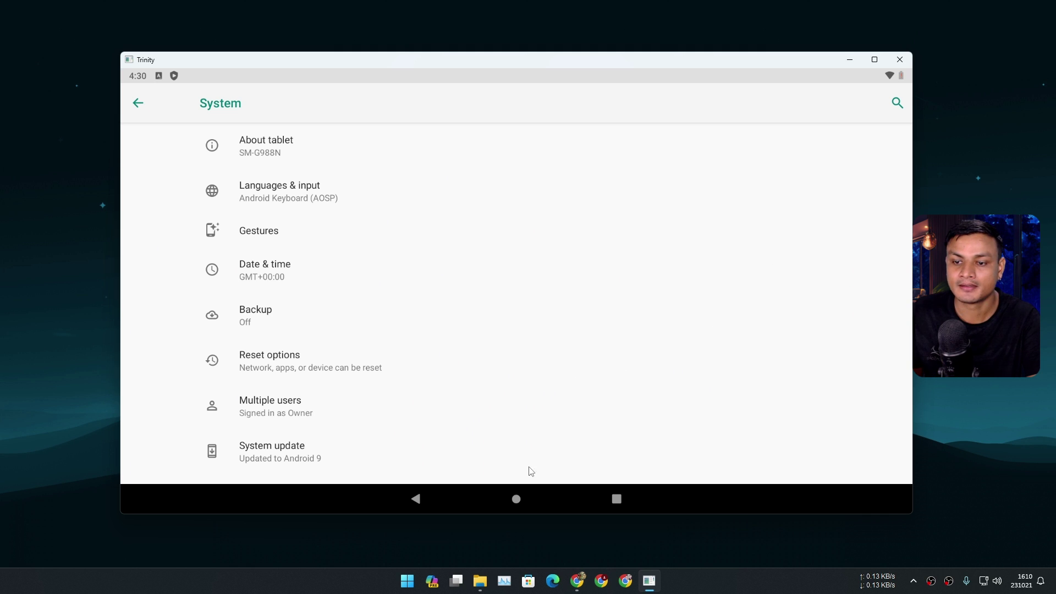
left_click(516, 500)
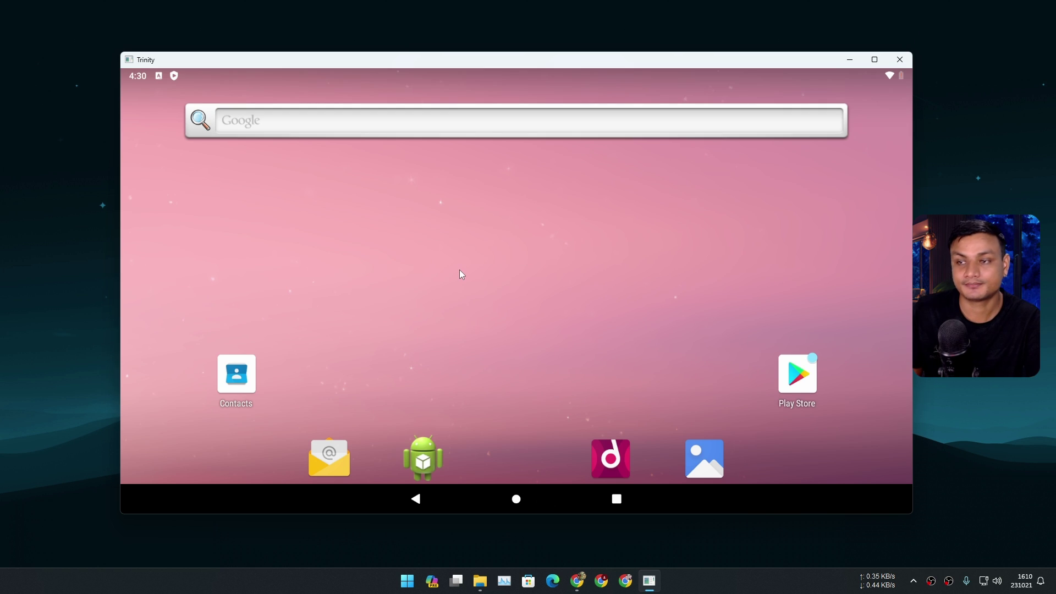
left_click_drag(461, 274, 500, 226)
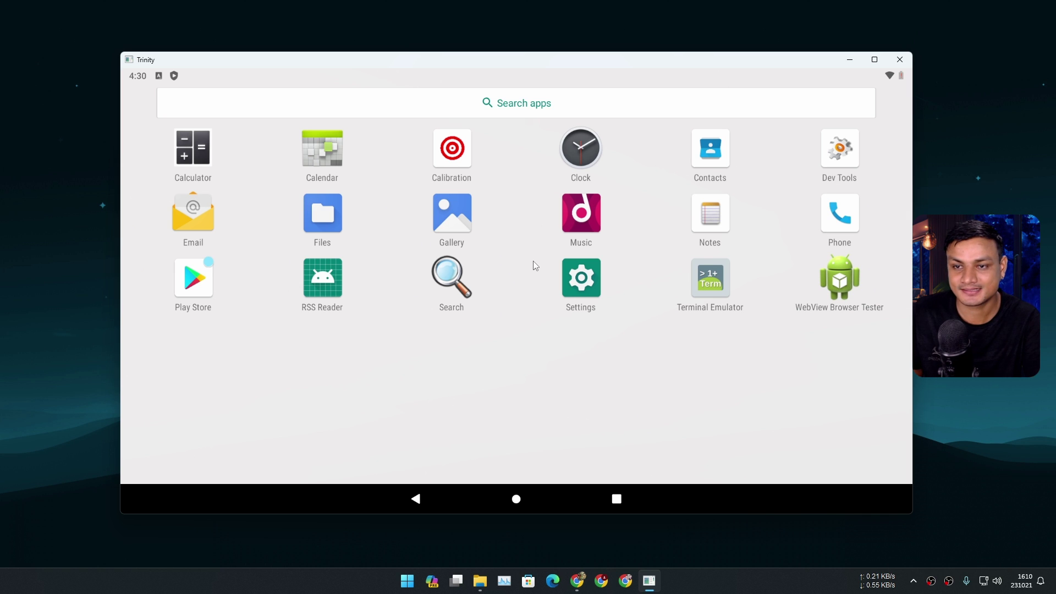
left_click_drag(533, 261, 492, 369)
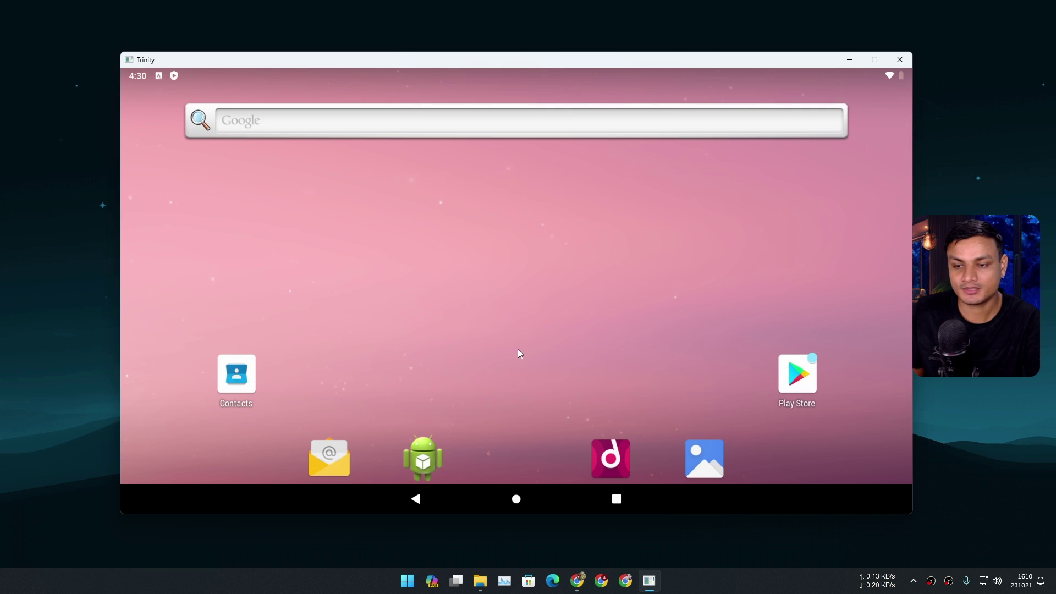
Examine the contents of the Trinity folder in Downloads and its x86_64-softmmu subfolder in File Explorer
left_click(480, 581)
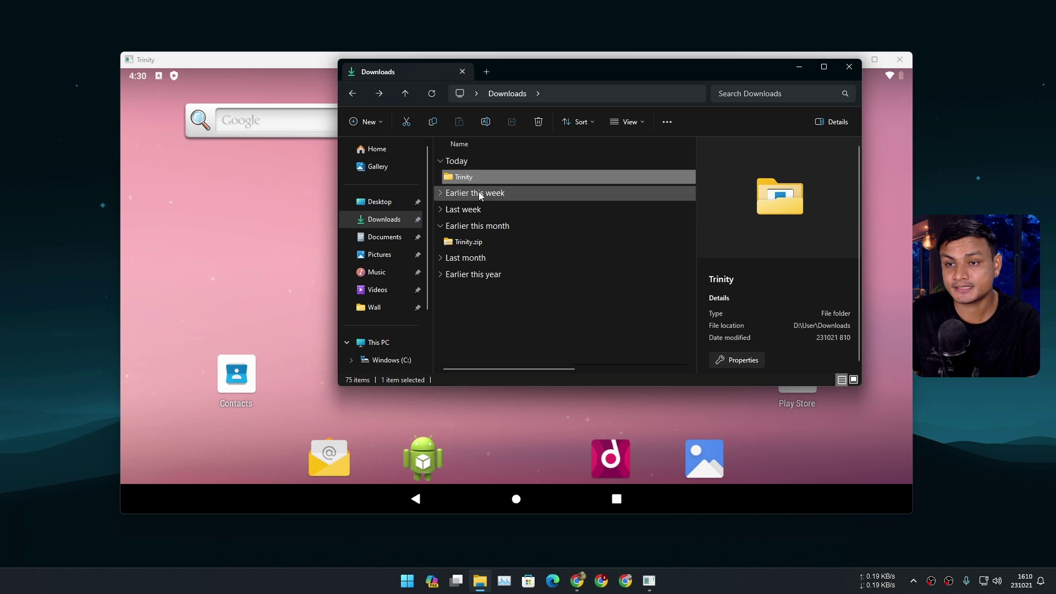
double_click(479, 177)
left_click(490, 246)
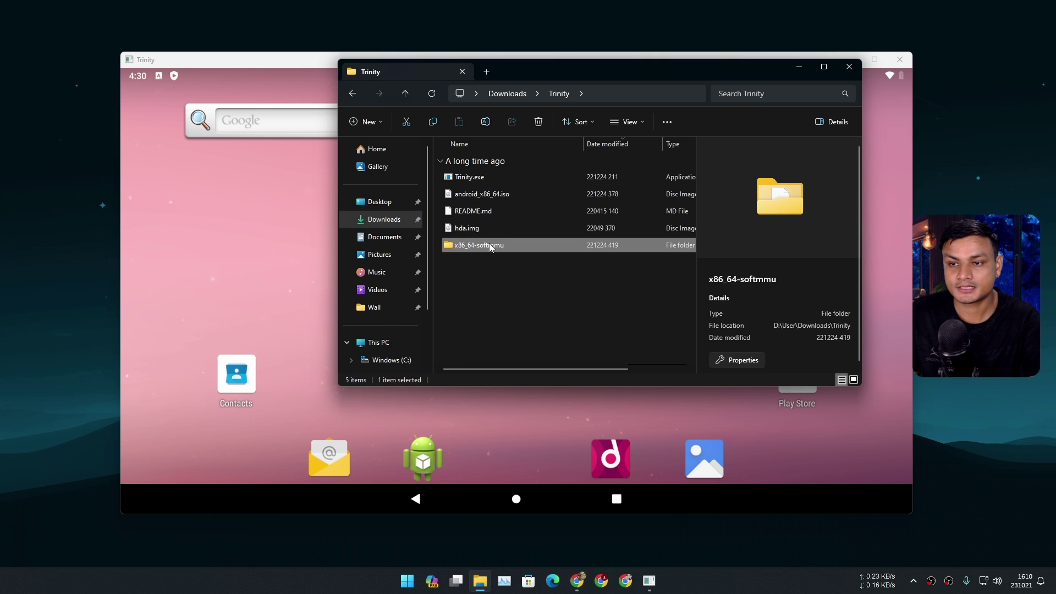
double_click(490, 245)
mouse_move(507, 187)
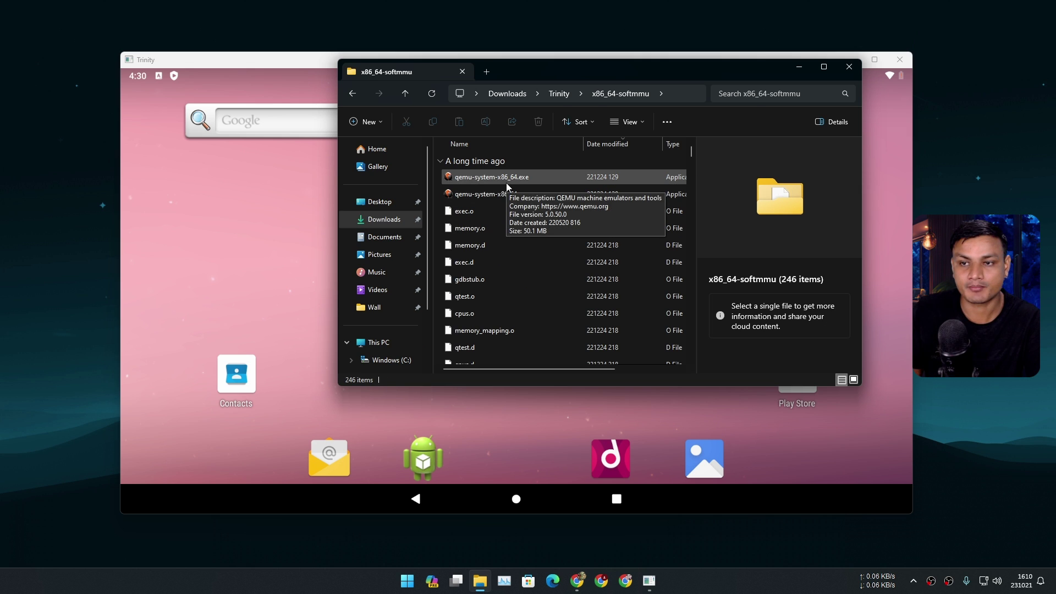
left_click(355, 95)
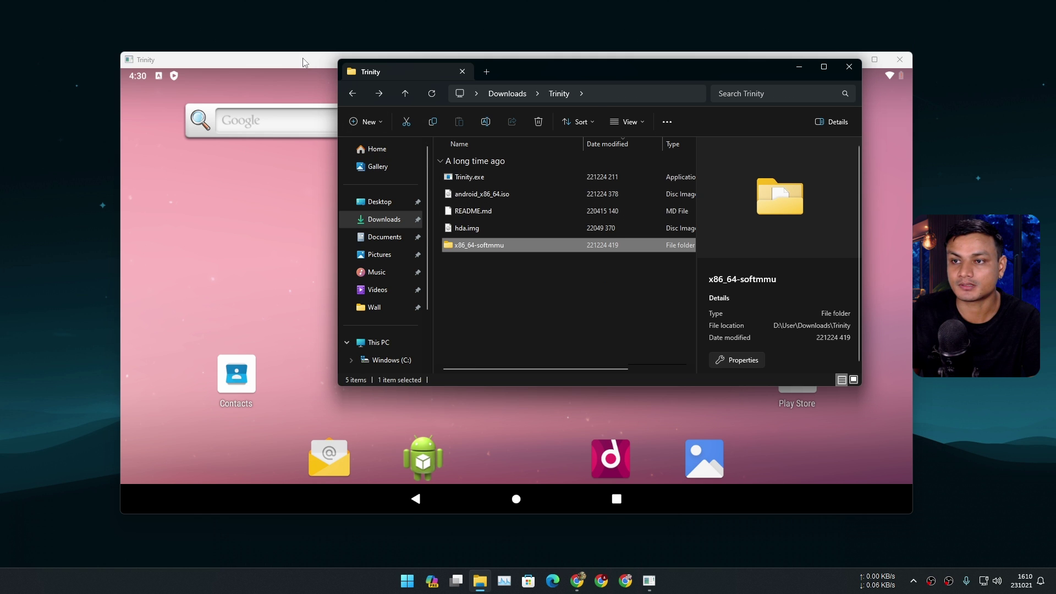
left_click(850, 67)
Close the running emulator and relaunch it with Trinity.exe from the Trinity folder, clearing File Explorer out of the way
left_click(900, 59)
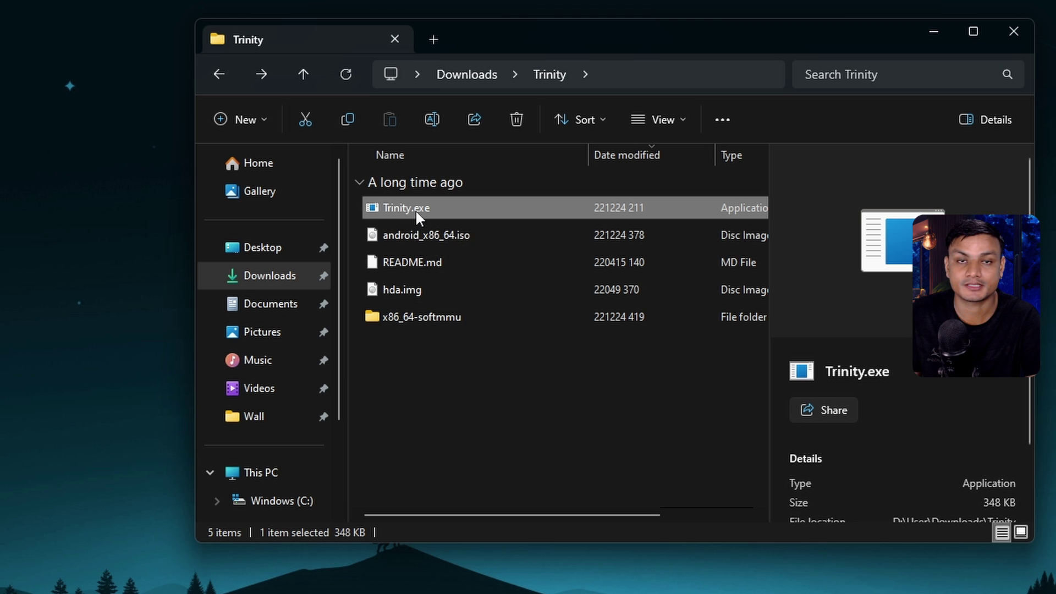
double_click(407, 208)
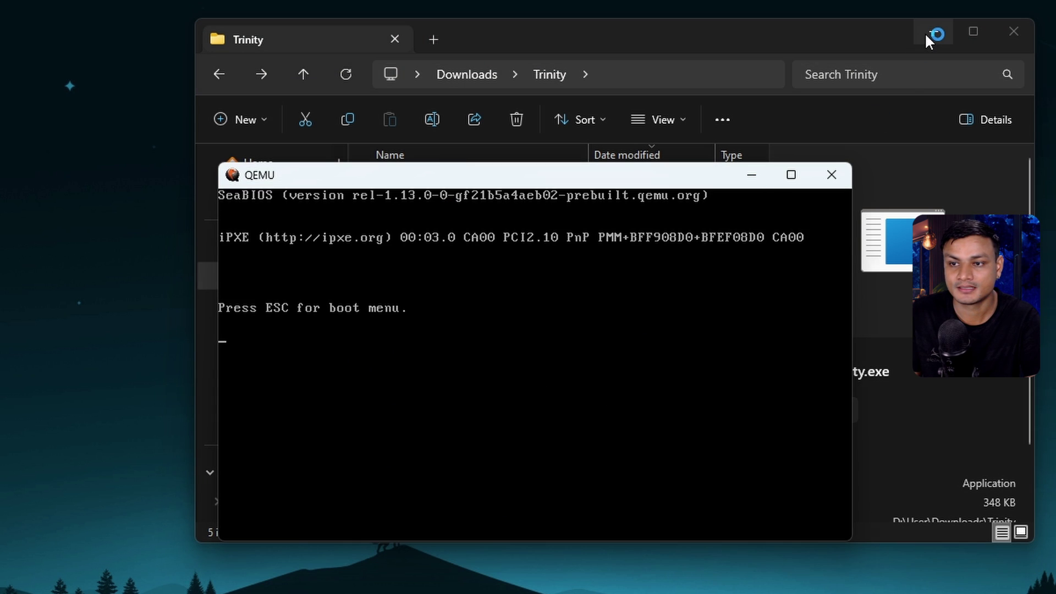
left_click(925, 32)
left_click_drag(388, 175, 297, 155)
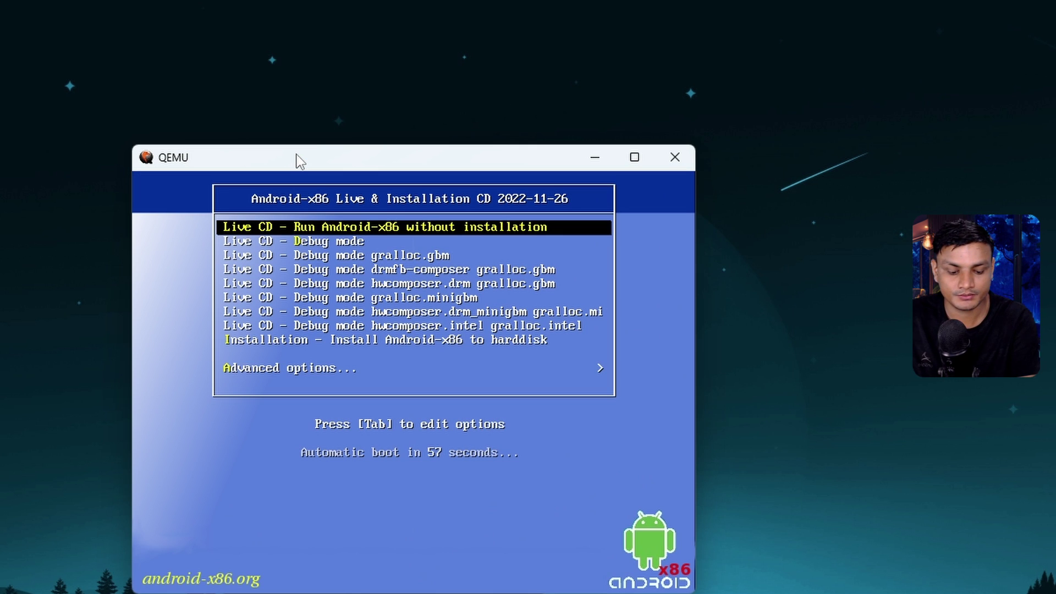
Look through the boot menu entries and boot "Live CD - Run Android-x86 without installation"
key("Down")
key("Down")
key("Down")
key("Up")
key("Up")
key("Up")
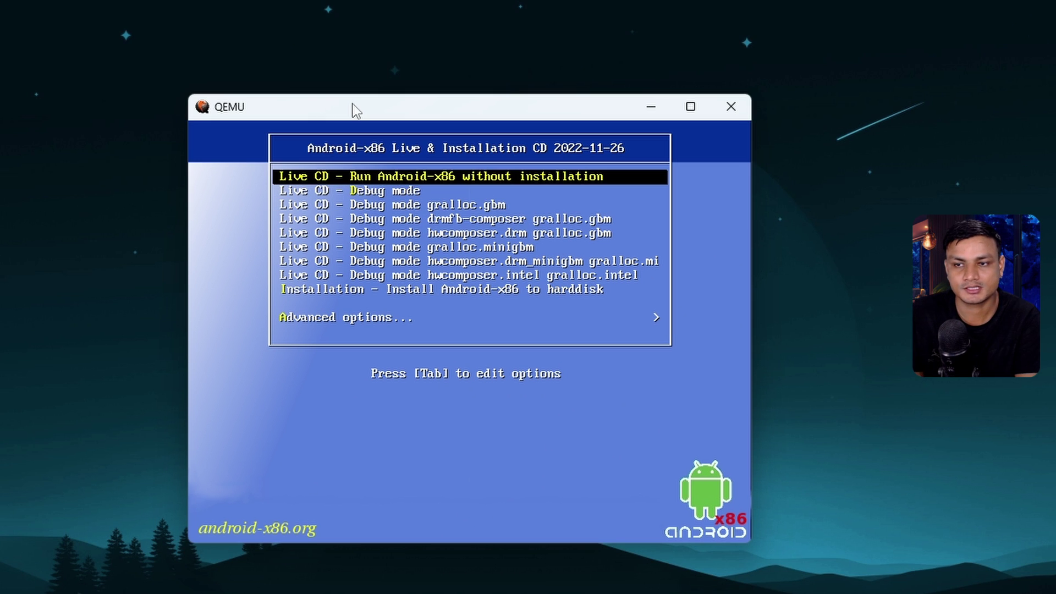
key("Down")
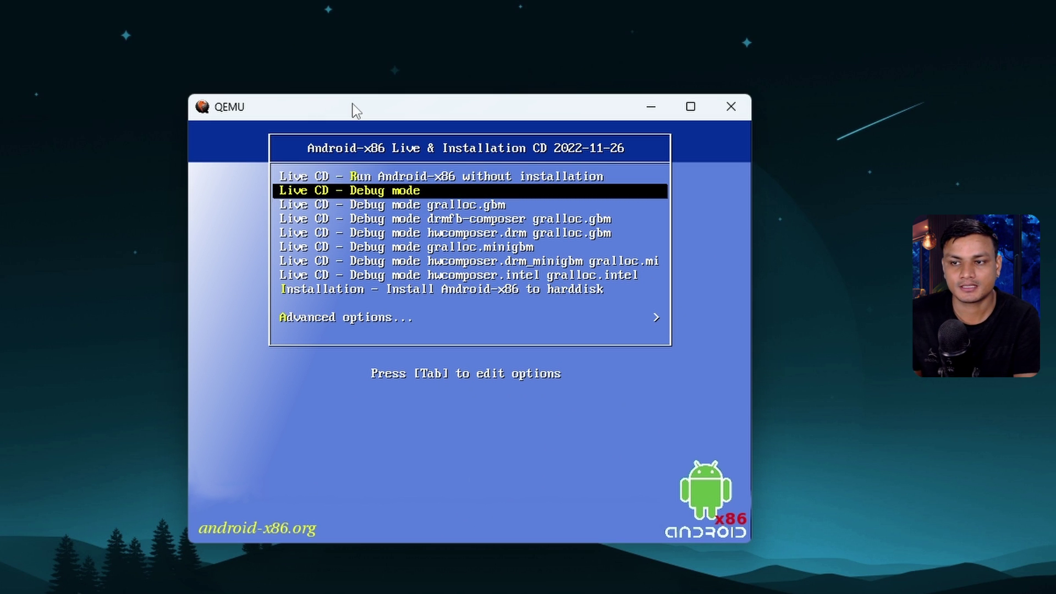
key("Down")
key("Down")
key("Down")
key("Down")
key("Up")
key("Up")
key("Up")
key("Up")
key("Up")
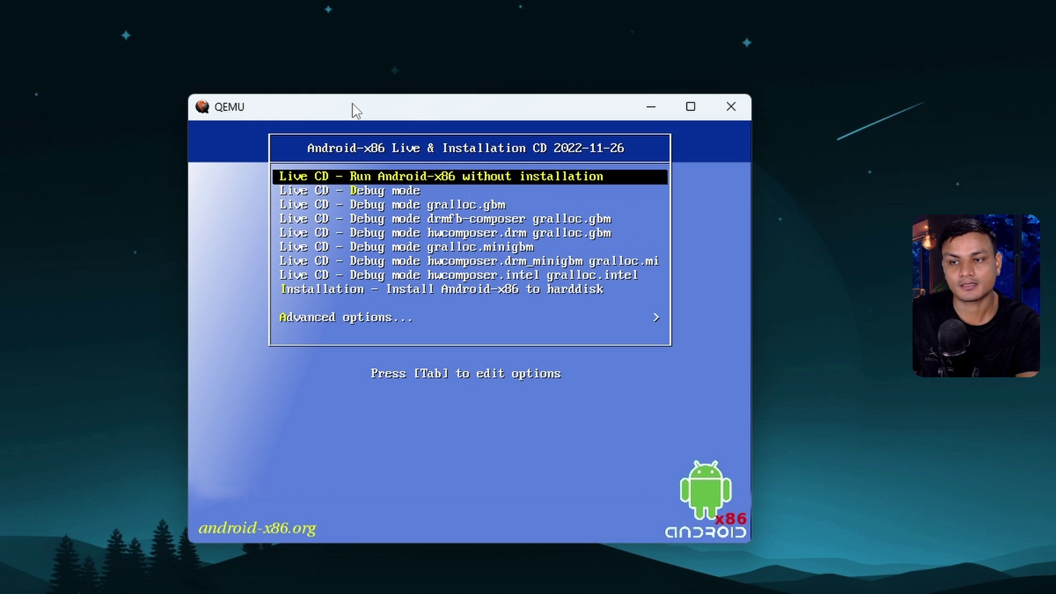
key("Return")
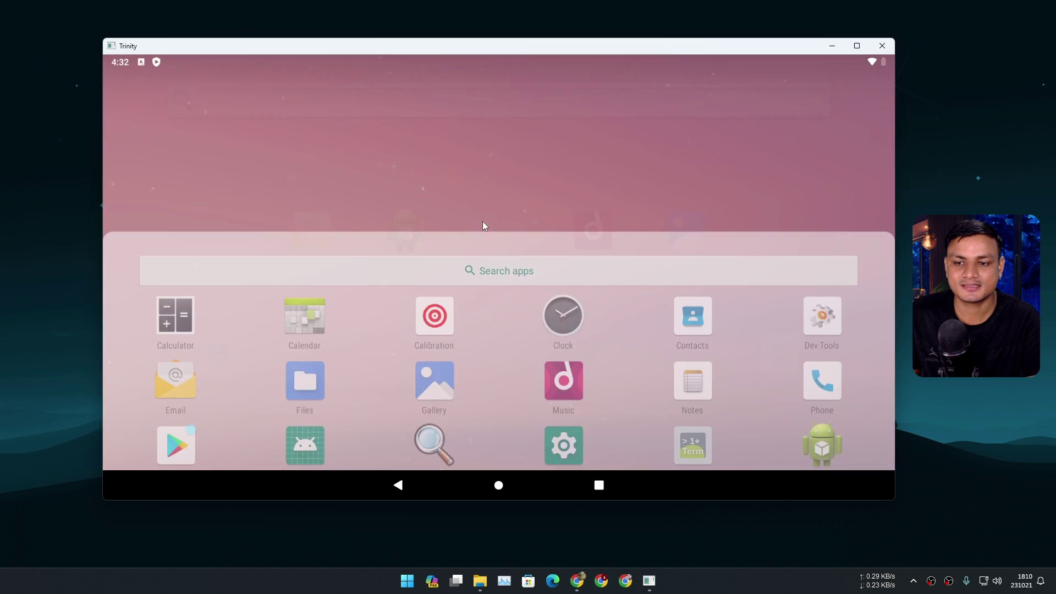
Open the Play Store from the Android home screen and show the recent apps overview
left_click_drag(493, 286, 714, 371)
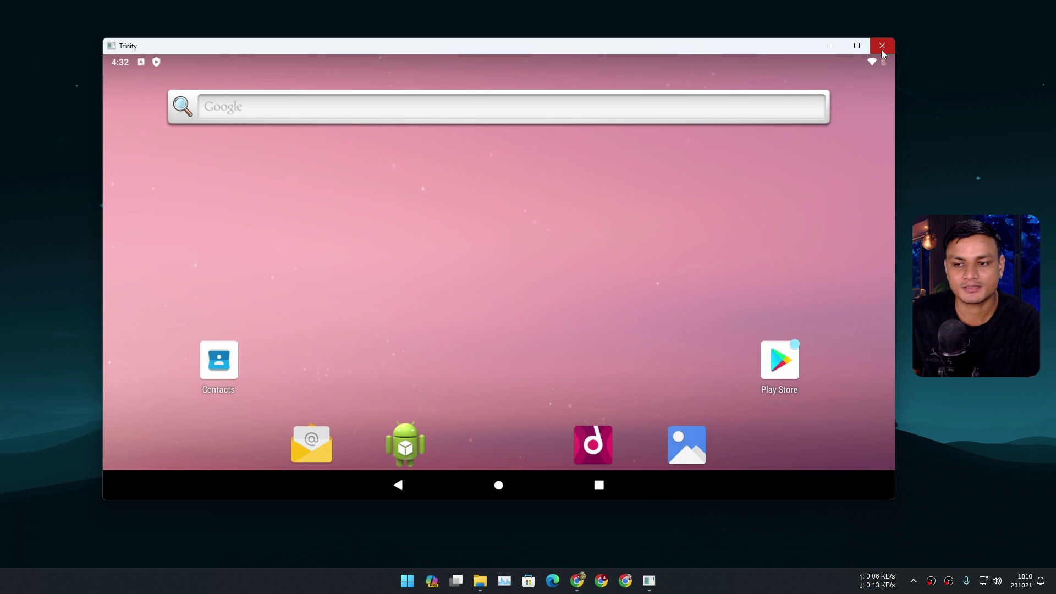
left_click(765, 370)
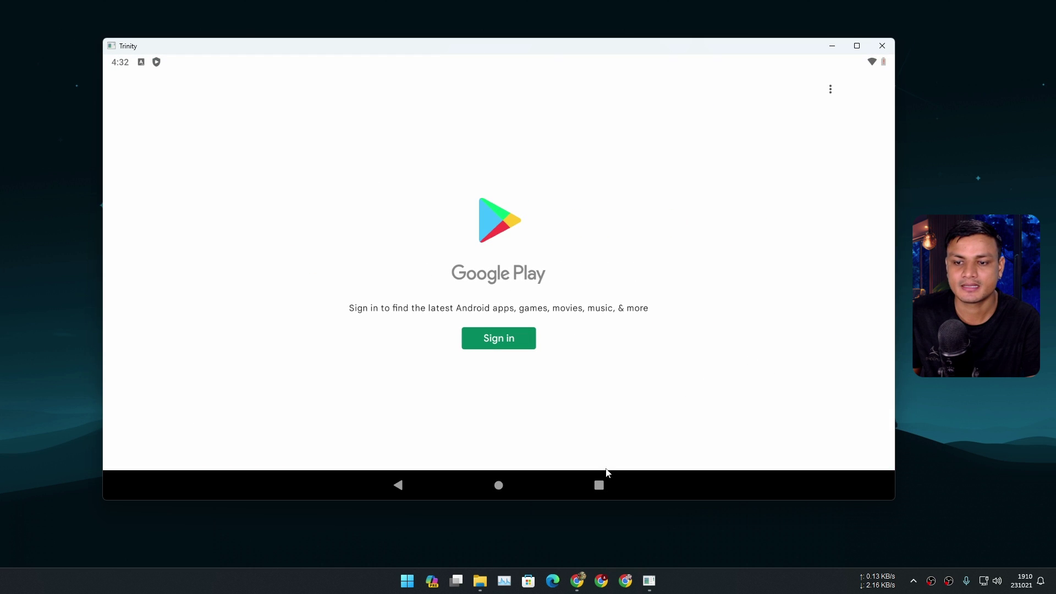
left_click(599, 486)
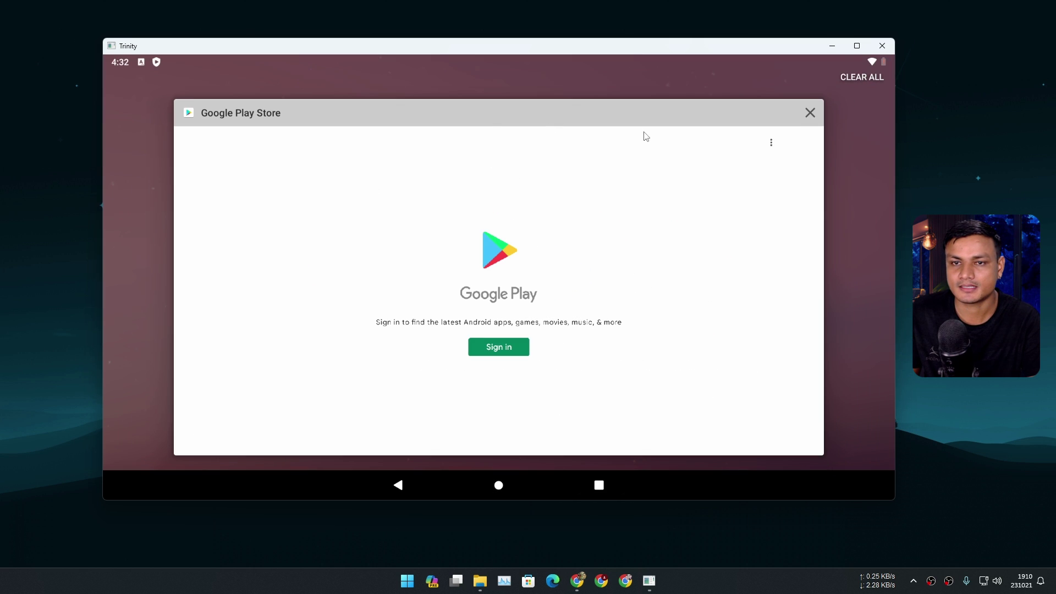
Close the Google Play Store from the recent apps overview and shut down the running emulator
left_click(810, 114)
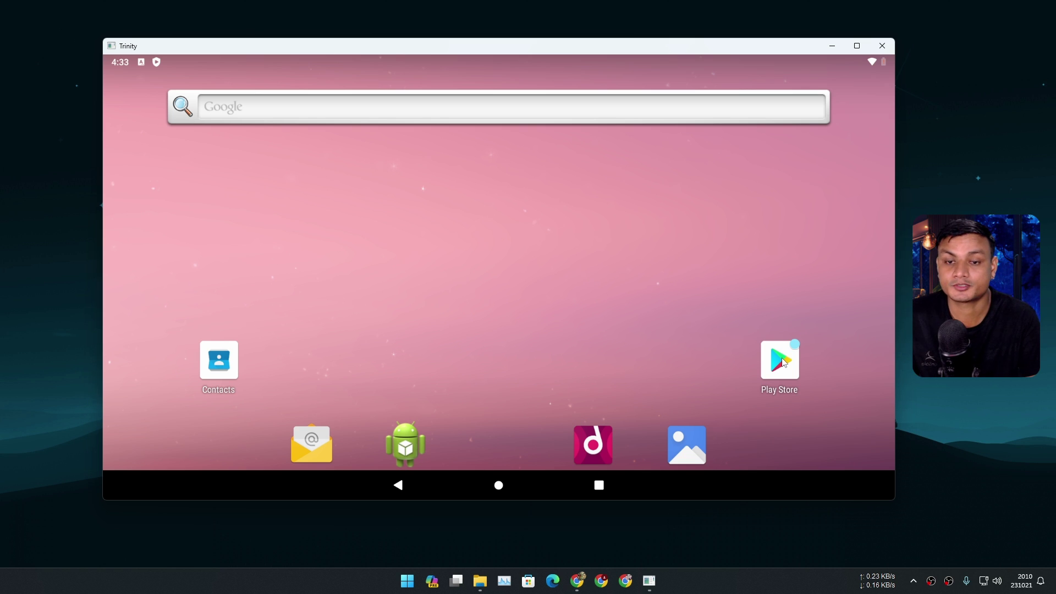
key("F7")
left_click(853, 162)
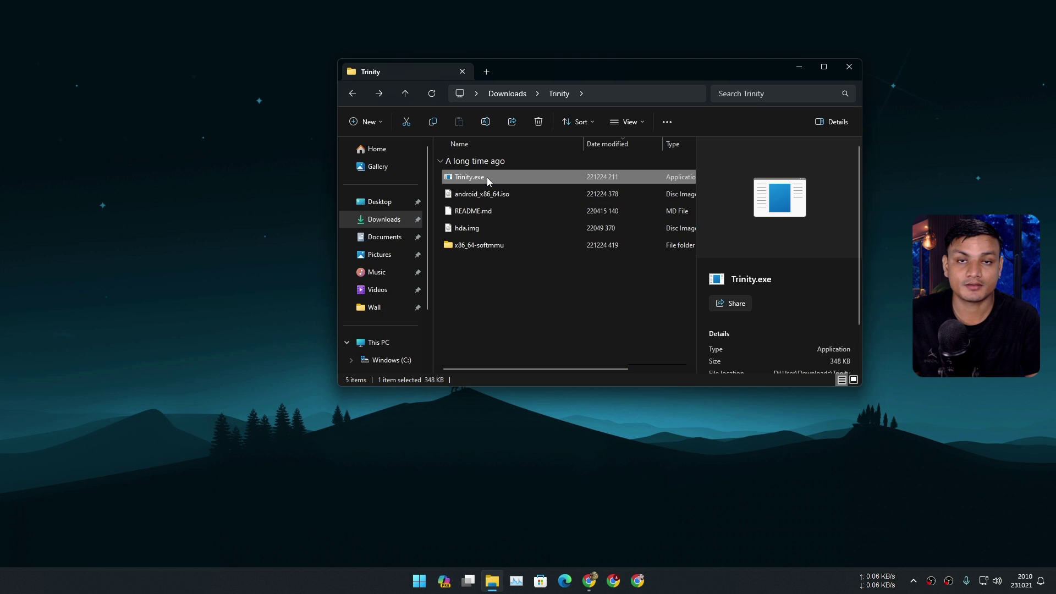
Relaunch Trinity.exe from the Trinity folder and boot the "Installation - Install Android-x86 to harddisk" entry
double_click(486, 177)
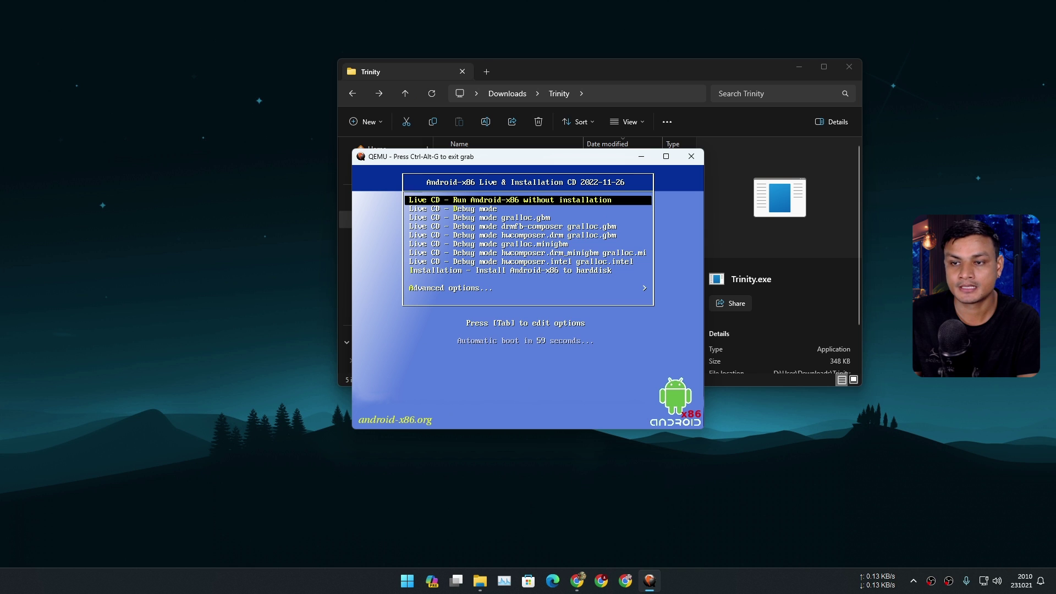
key("Down")
key("Down")
key("Down")
key("Down")
key("Down")
key("Down")
key("Down")
key("Down")
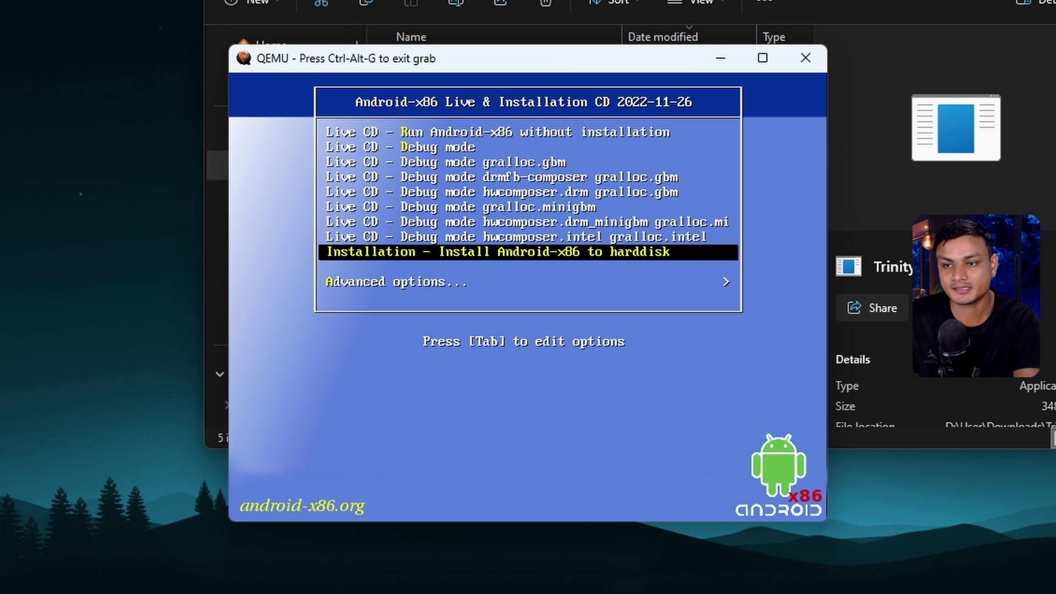
key("Return")
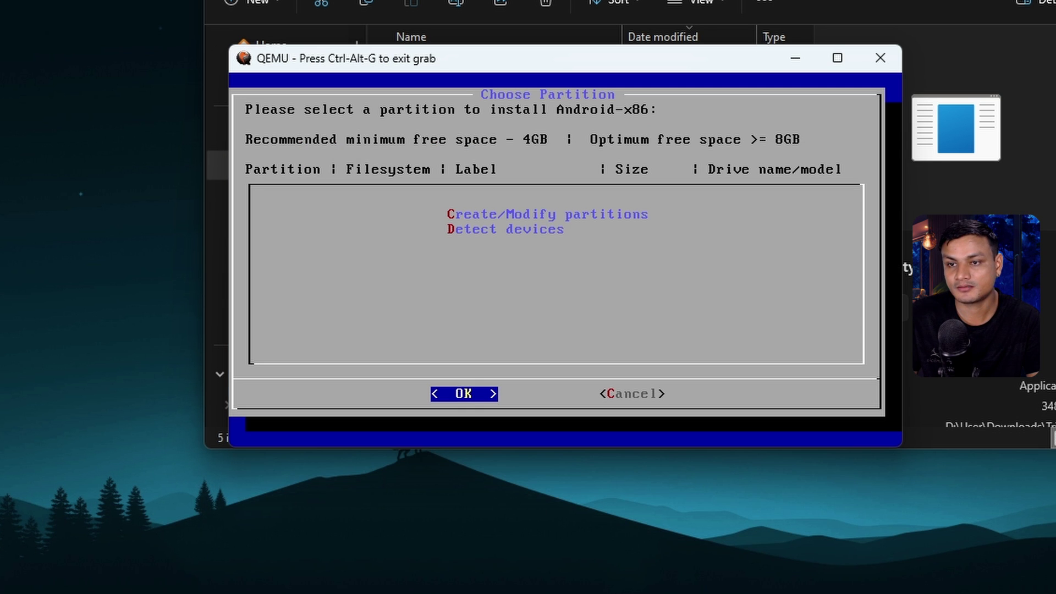
Move the QEMU window aside to look at hda.img in the Trinity folder, put it back and return input to the installer
key("ctrl+alt+g")
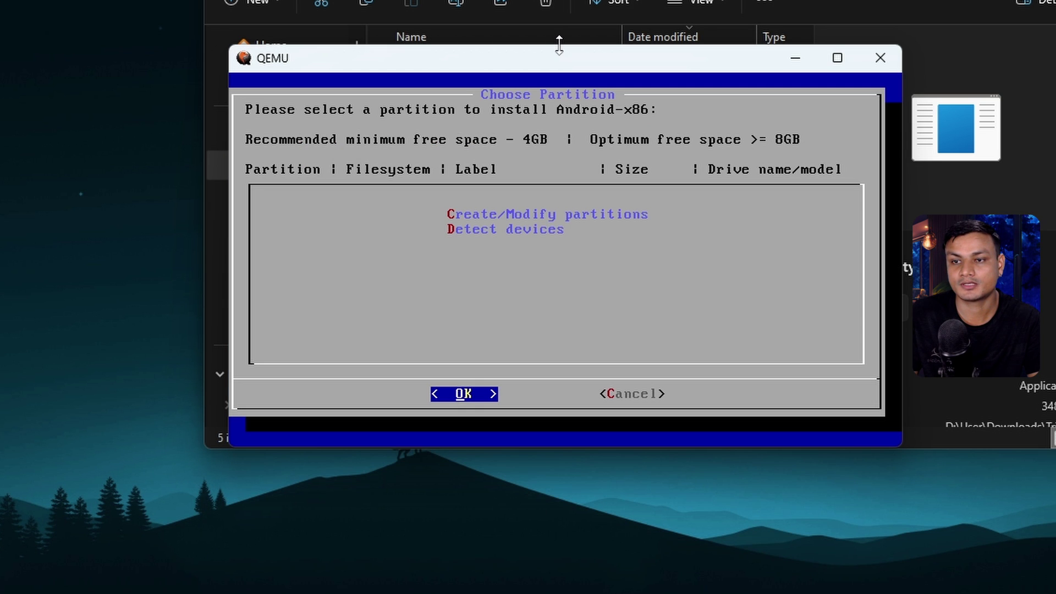
left_click_drag(551, 61, 563, 276)
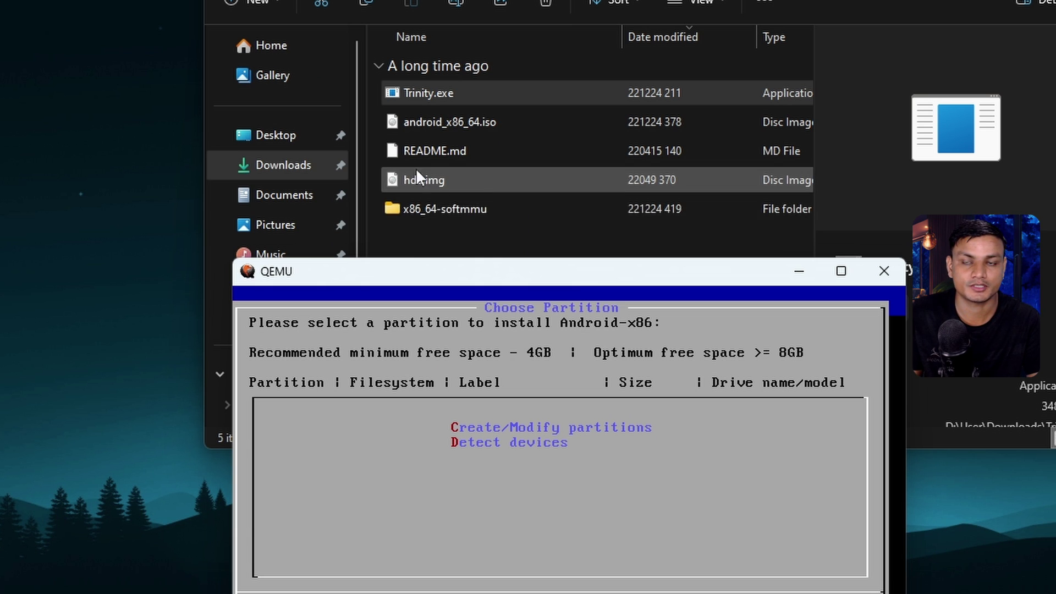
left_click_drag(525, 282, 519, 18)
key("ctrl+alt+g")
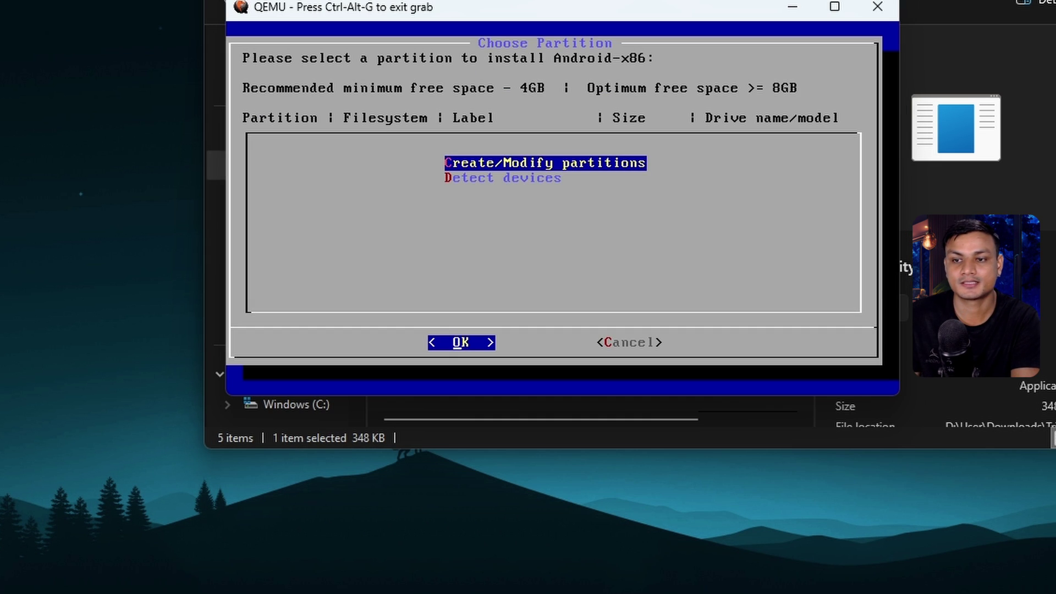
Start Create/Modify partitions in the installer, choose to use GPT and continue past the disk warning into cgdisk
key("Return")
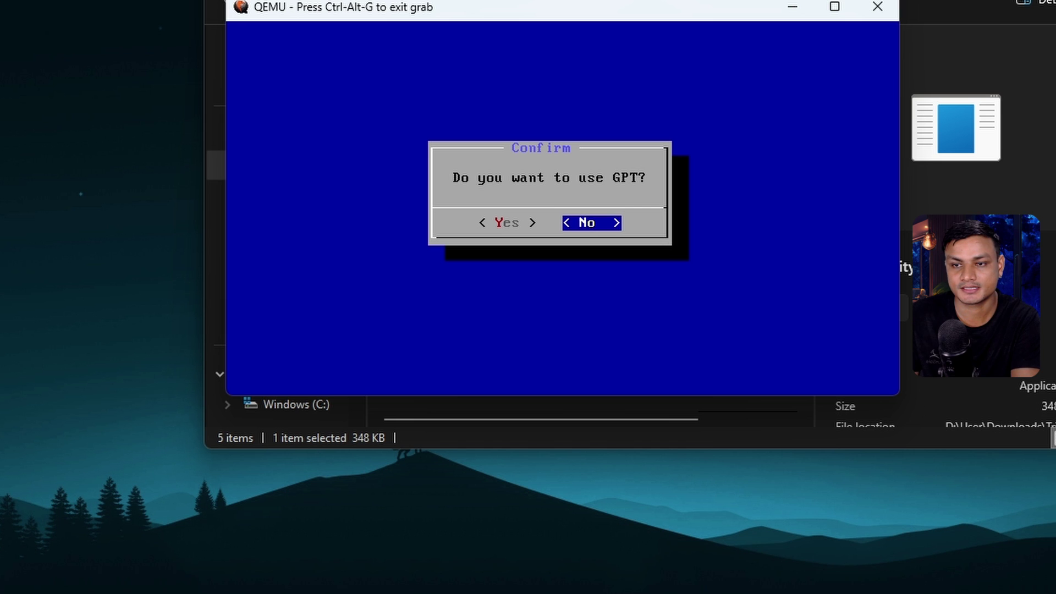
key("Left")
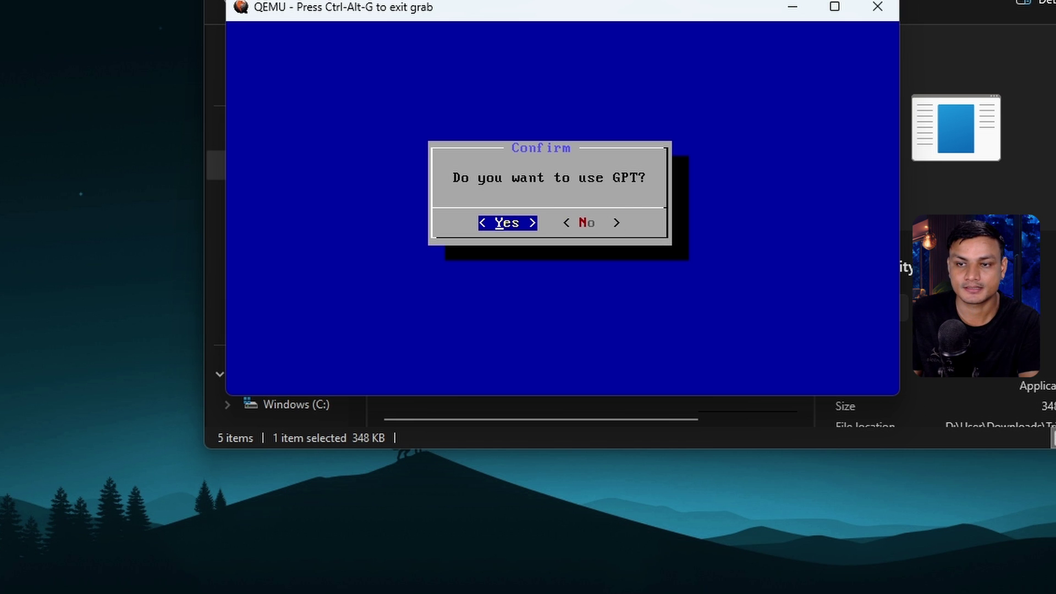
key("Return")
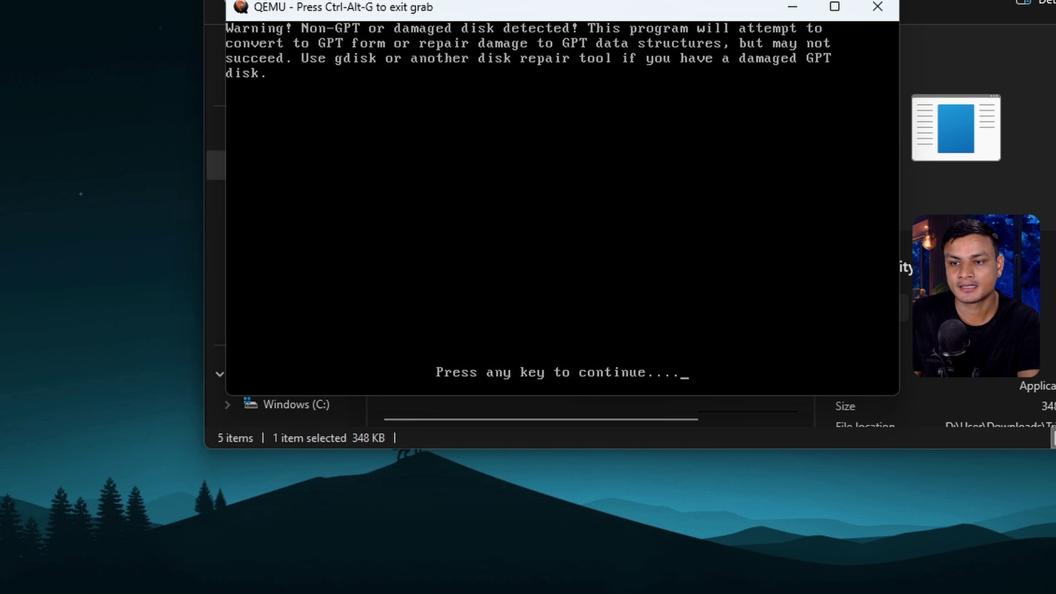
key("Return")
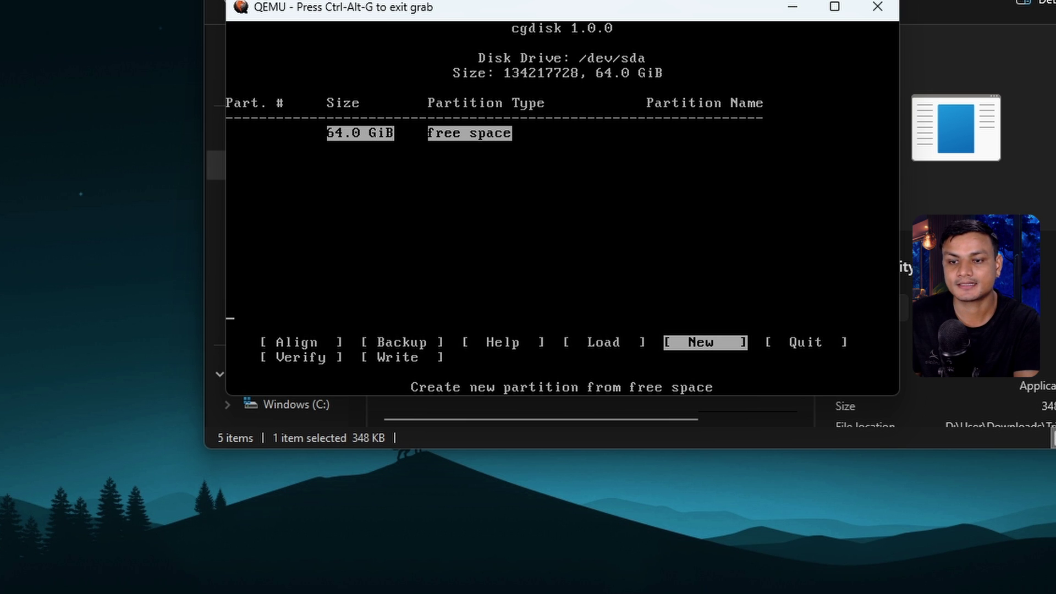
Create a new partition from the 64.0 GiB free space, accepting the default first sector, size, type 8300 and name
key("Return")
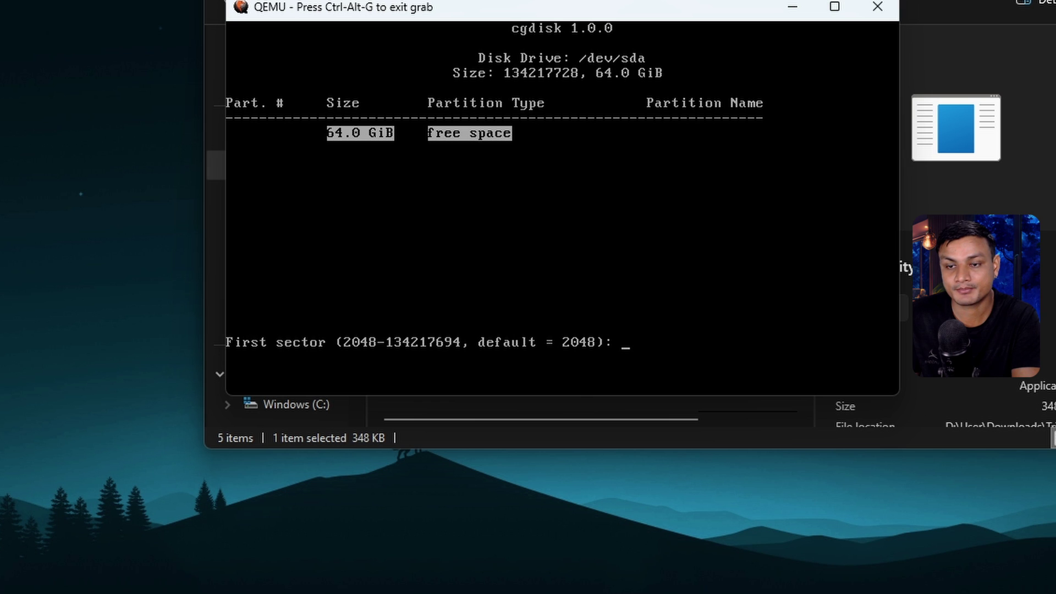
key("Return")
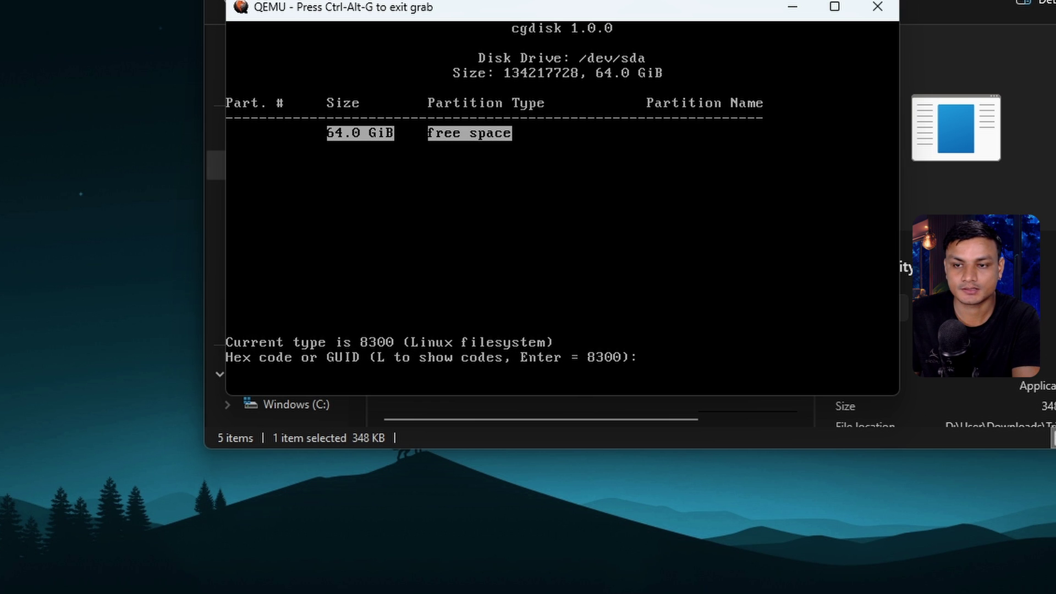
key("Return")
key("Return")
Write the partition table with the new Linux filesystem partition to disk, confirming with "yes", and quit cgdisk
key("Up")
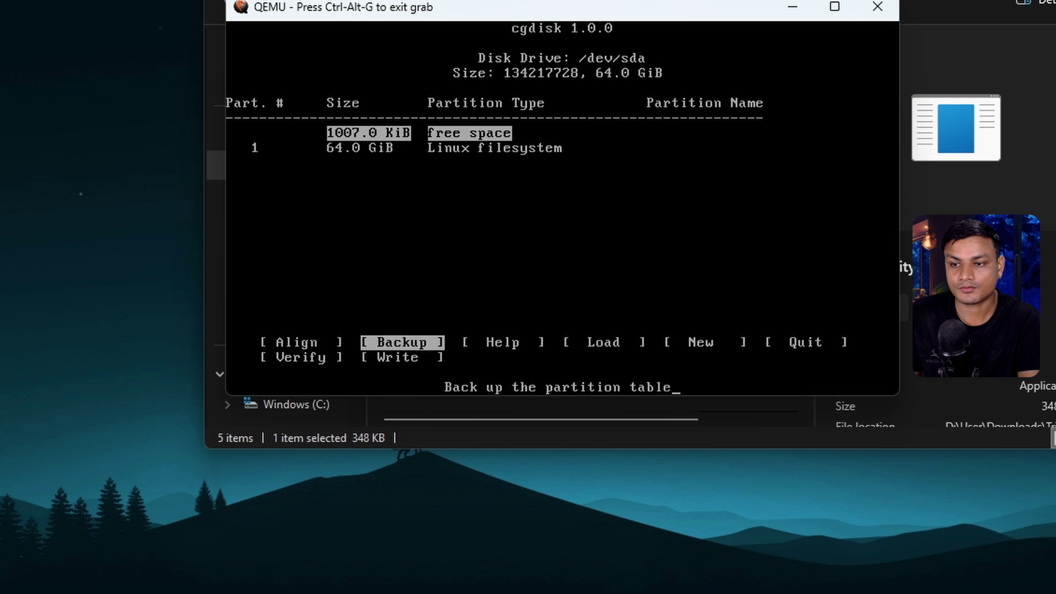
key("Left")
key("Right")
key("Down")
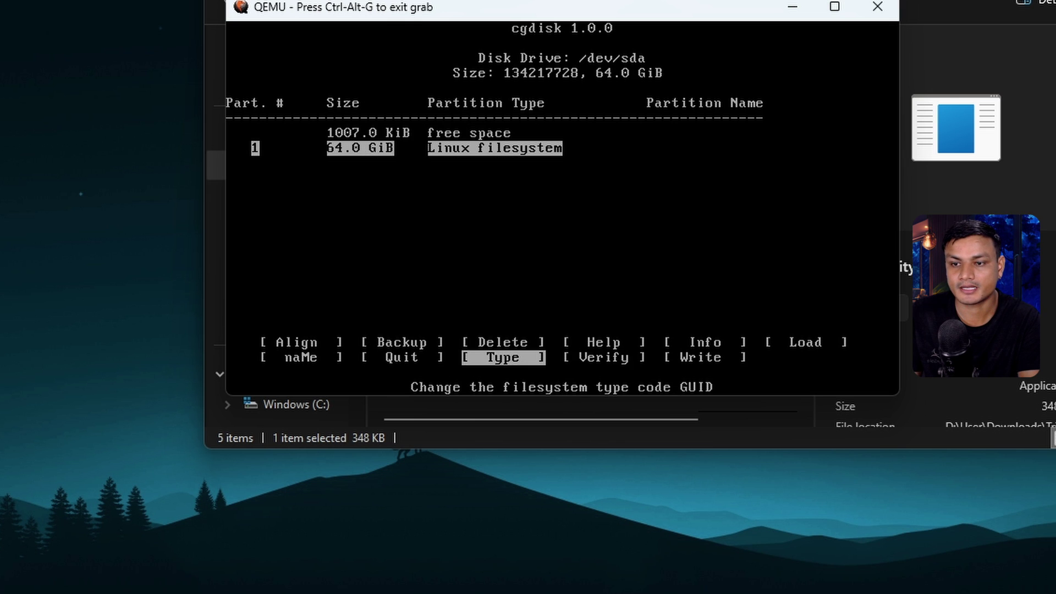
key("Right")
key("Right")
key("Return")
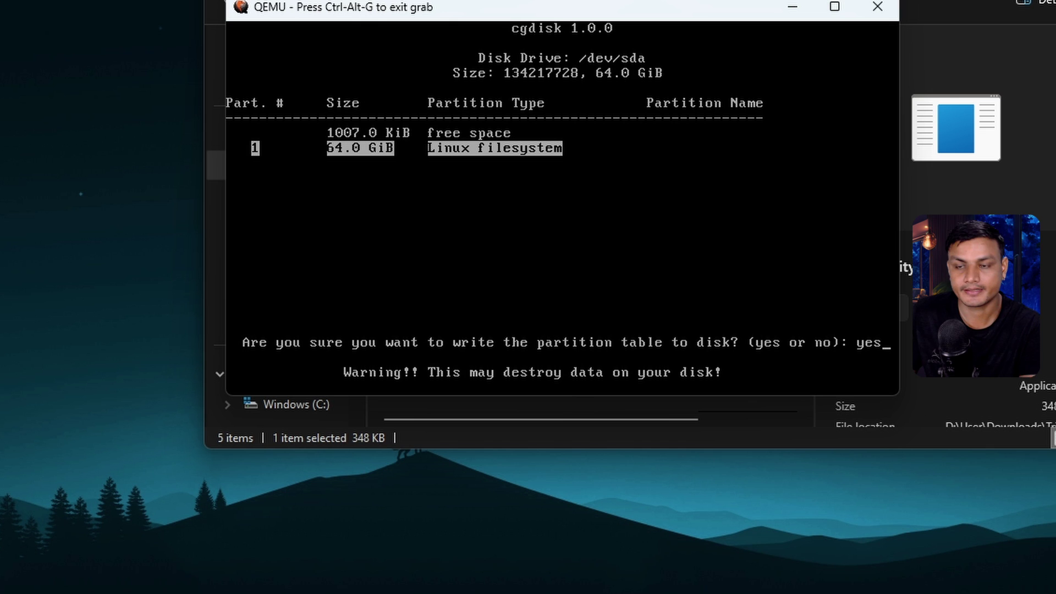
type("yes")
key("Return")
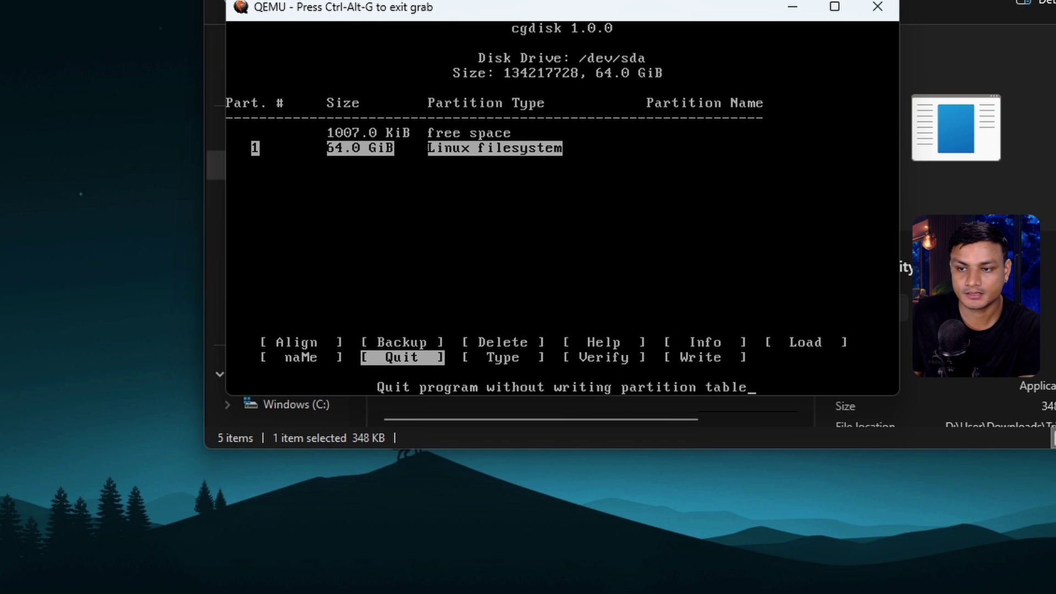
key("Return")
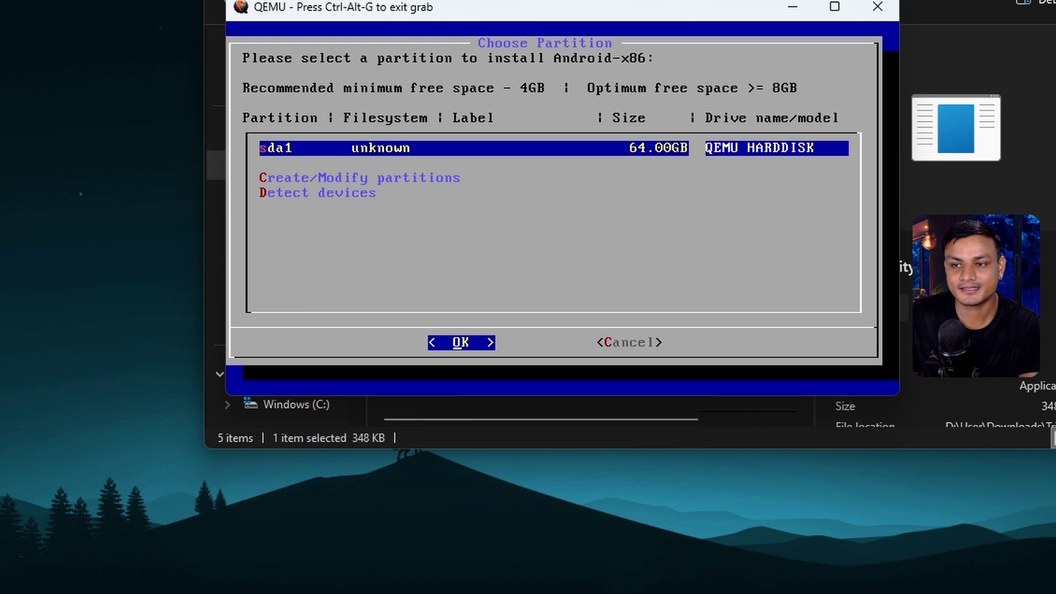
Choose sda1 as the Android-x86 installation target and format it as ext4
key("Return")
key("Down")
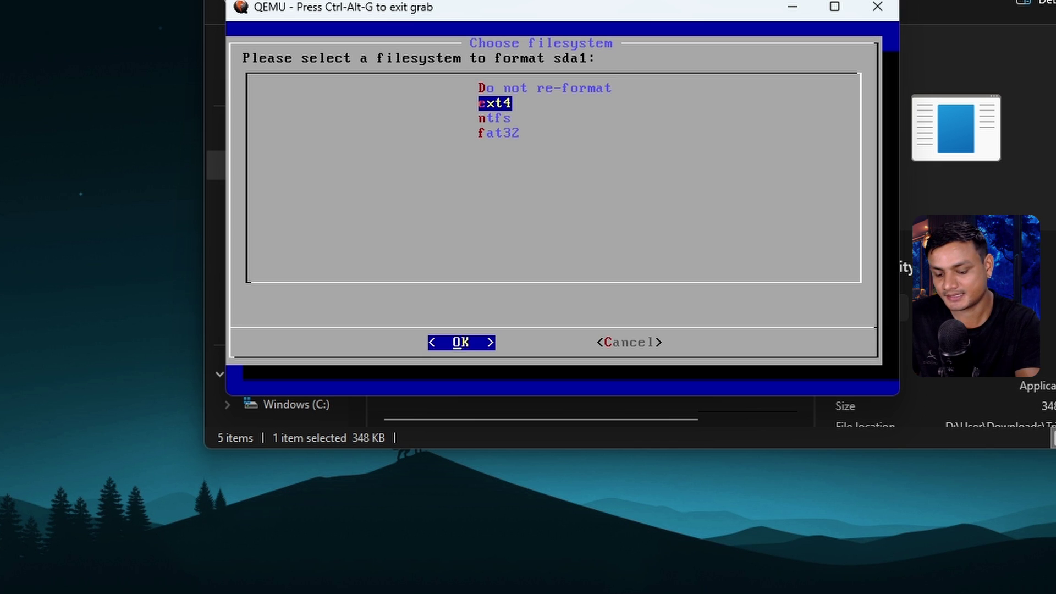
key("Return")
key("Return")
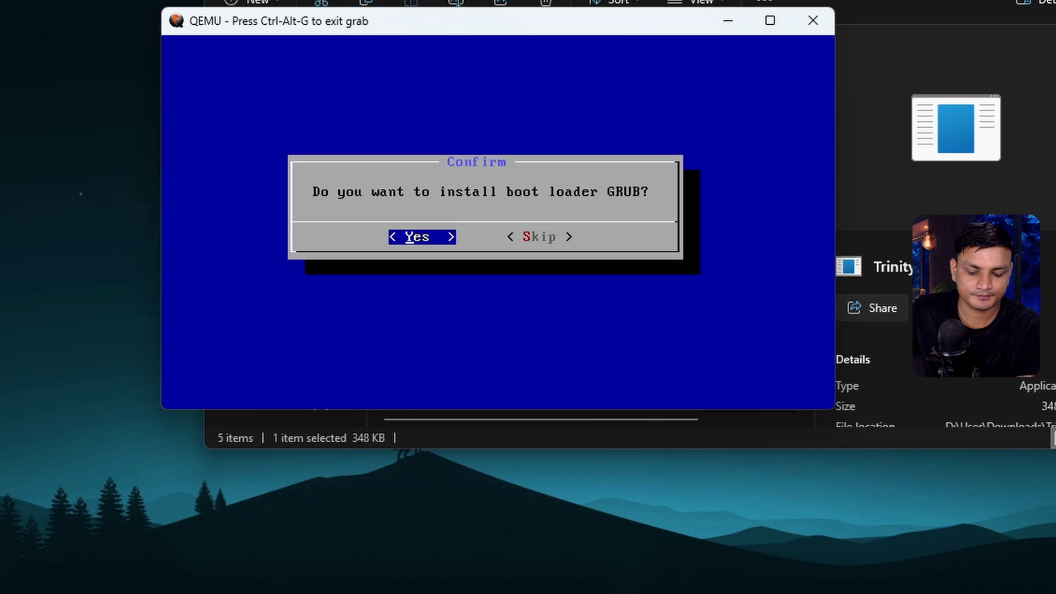
Install the GRUB boot loader, converting the GPT disk to MBR, and accept the installer's remaining prompt
key("Return")
key("Left")
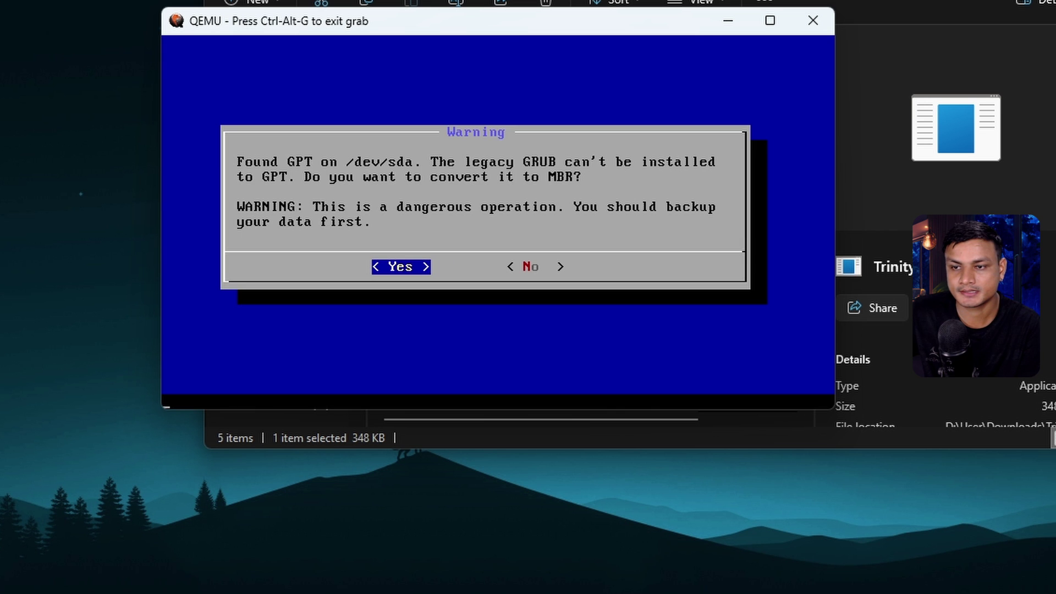
key("Return")
key("Left")
key("Return")
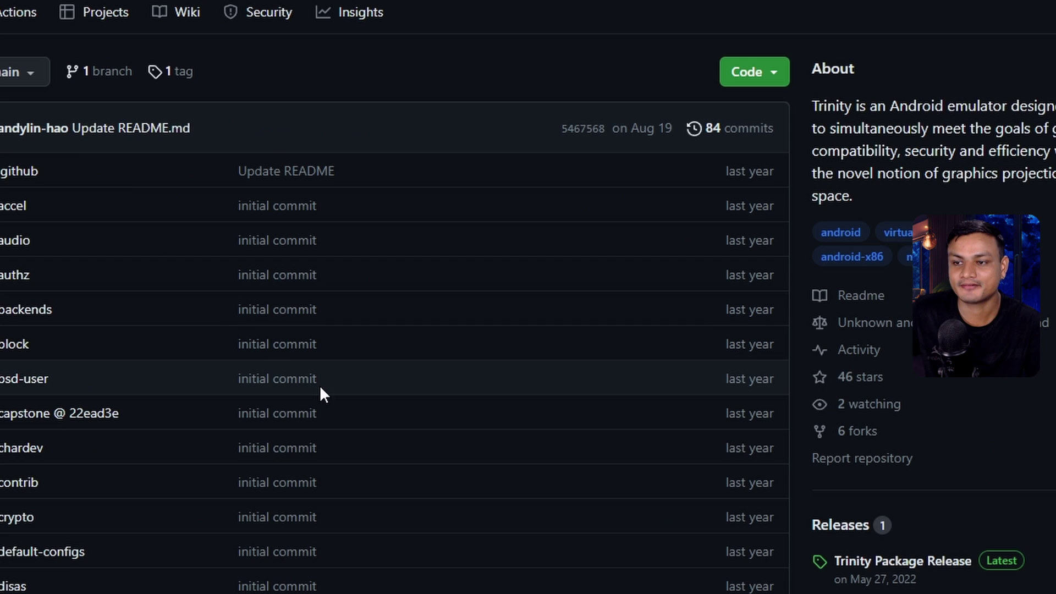
Look through the Trinity repository's README on GitHub, returning to the Detailed Instructions section
scroll(321, 394, "down", 15)
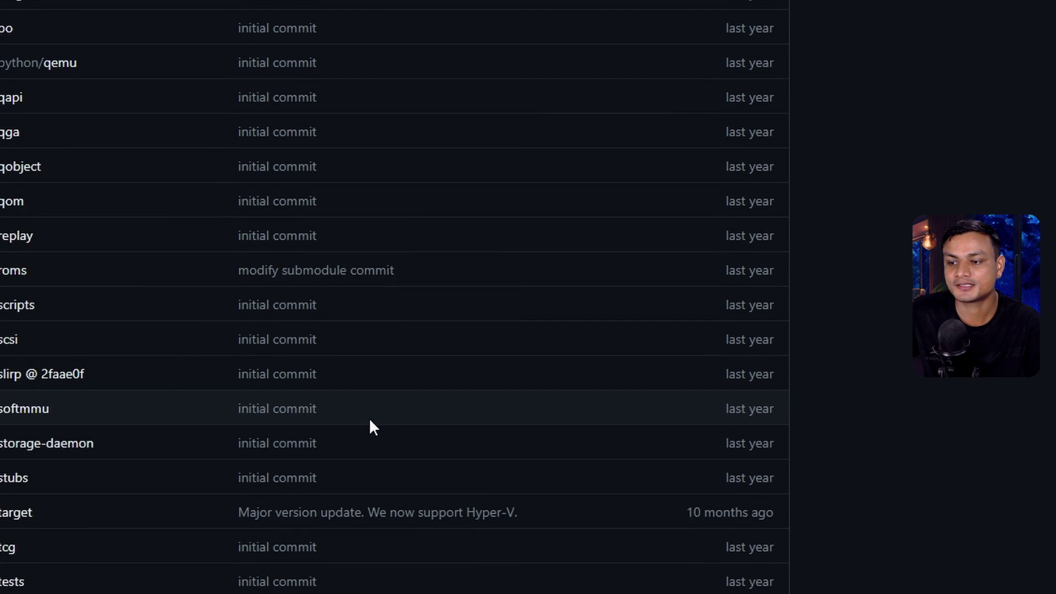
scroll(315, 434, "down", 20)
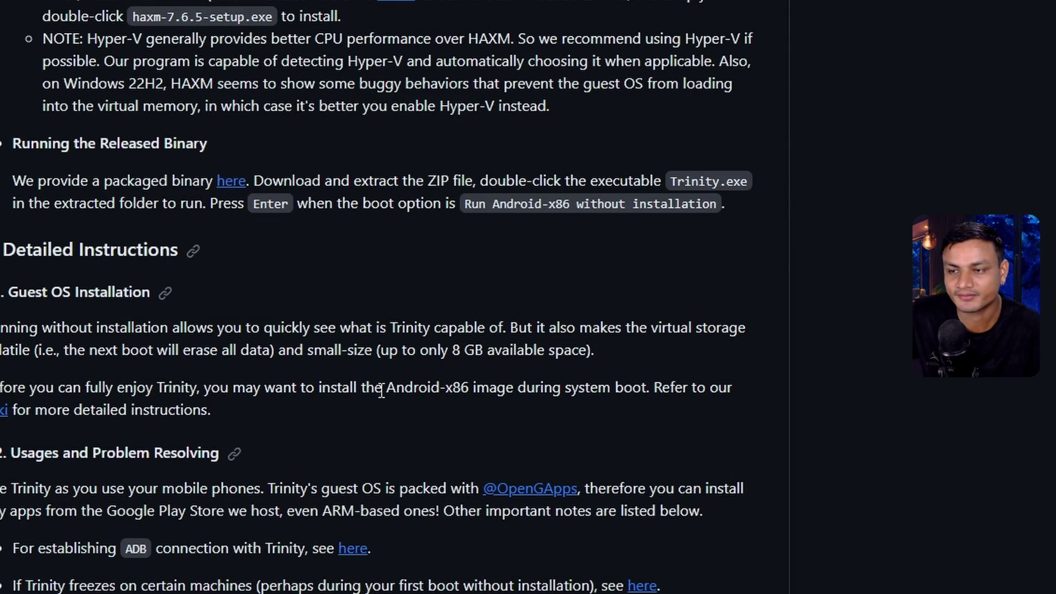
scroll(298, 438, "down", 20)
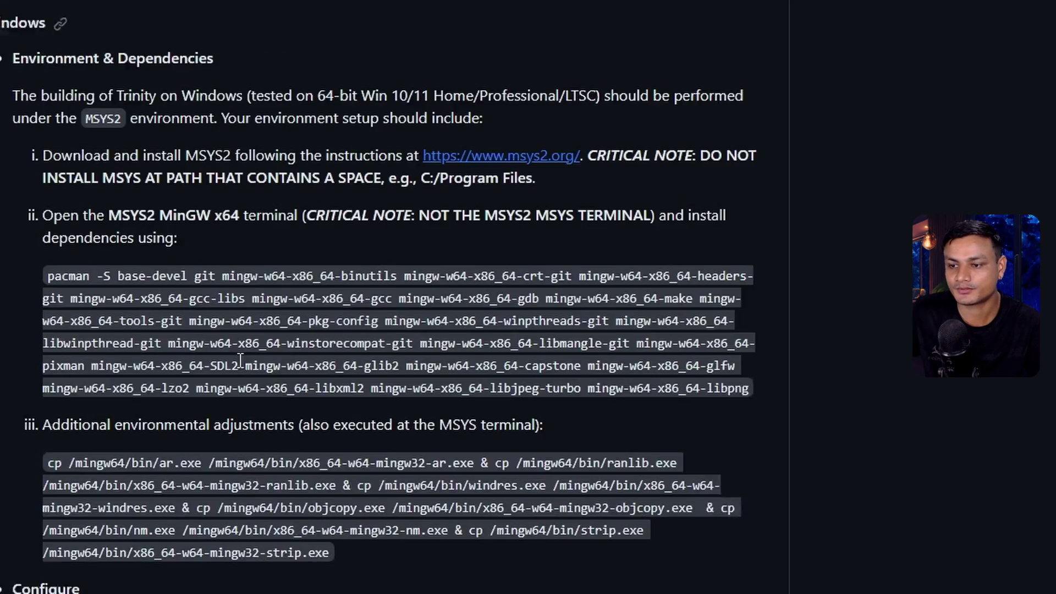
scroll(240, 360, "down", 10)
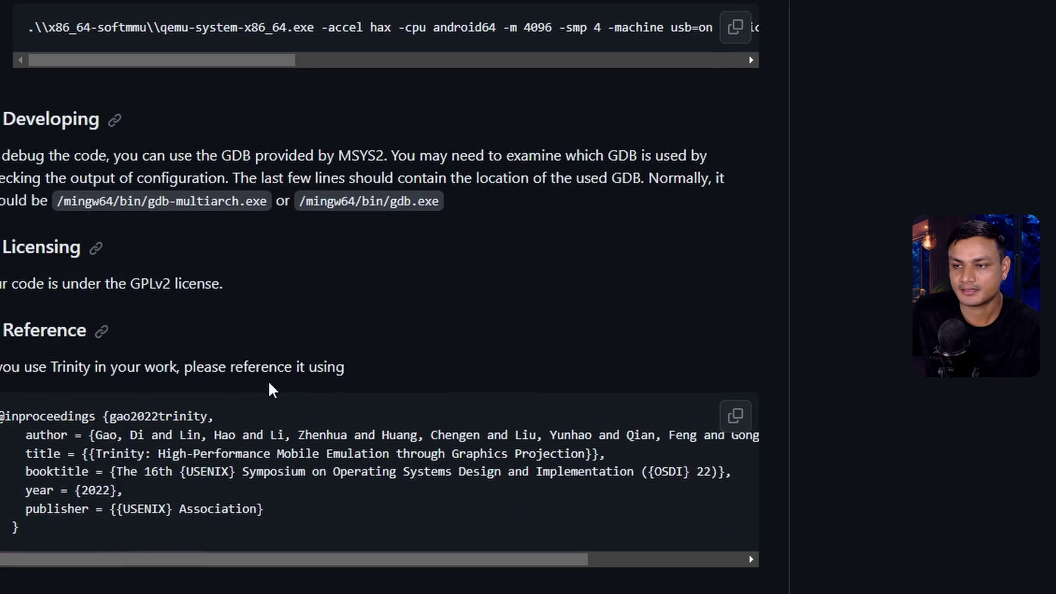
scroll(272, 389, "up", 20)
scroll(204, 272, "up", 8)
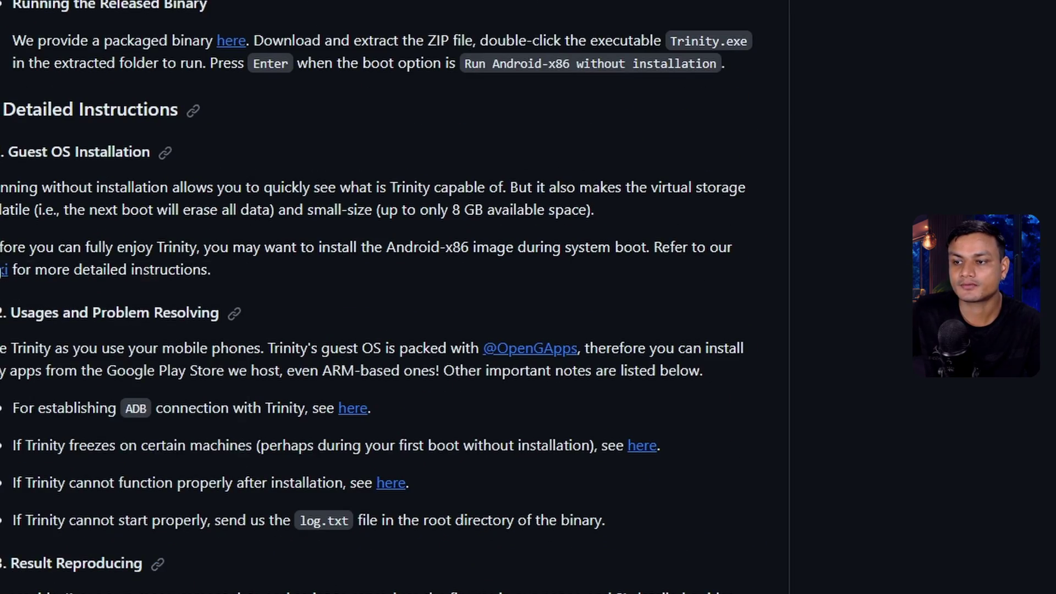
Open the wiki link under Guest OS Installation and read through the illustrated installation guide
right_click(3, 270)
key("Escape")
left_click(4, 271)
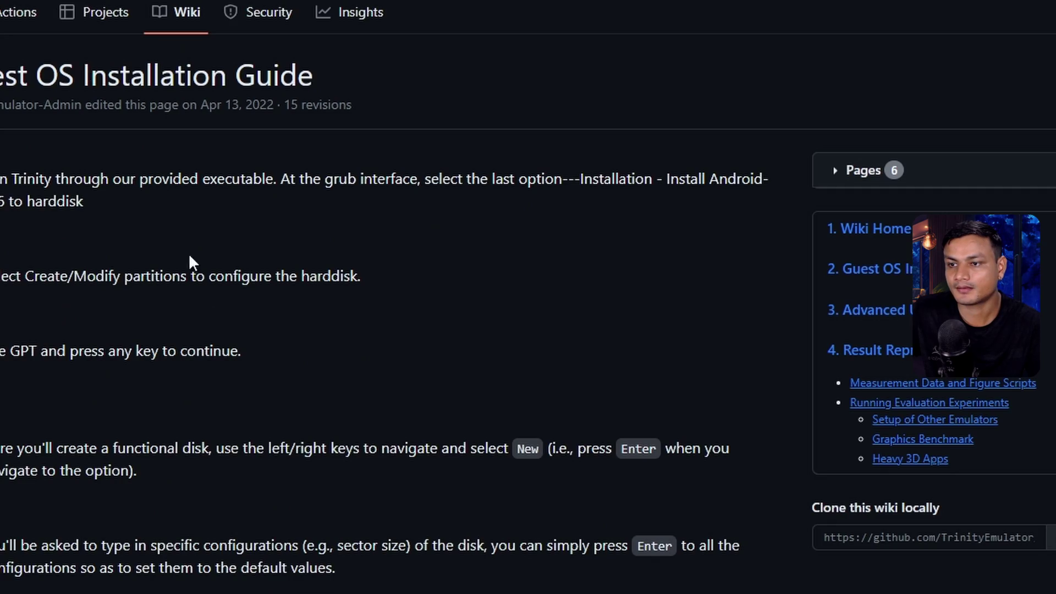
scroll(189, 253, "down", 6)
scroll(193, 236, "up", 5)
scroll(199, 224, "down", 7)
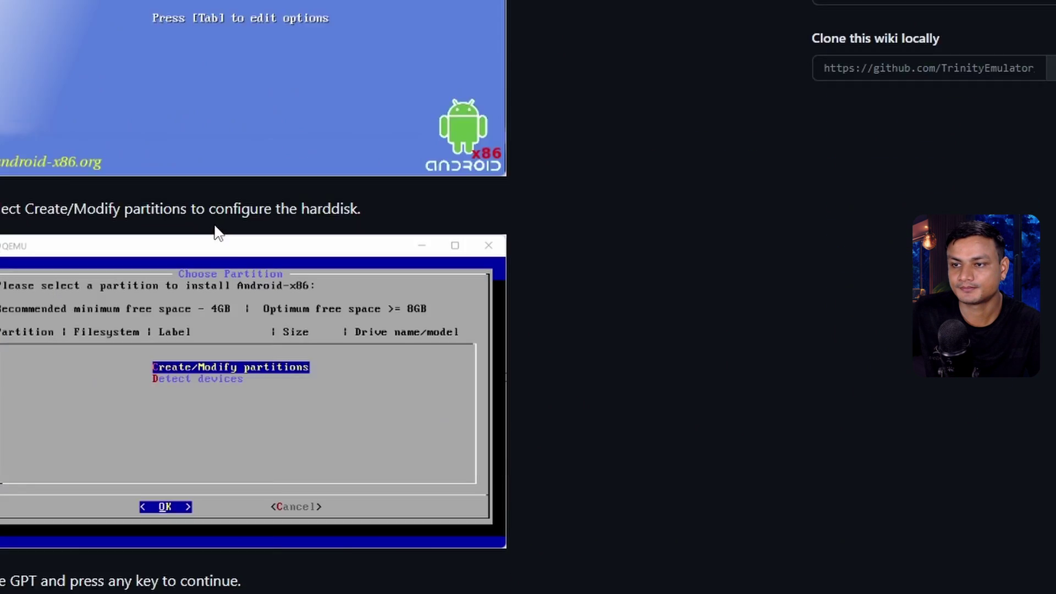
scroll(248, 369, "down", 20)
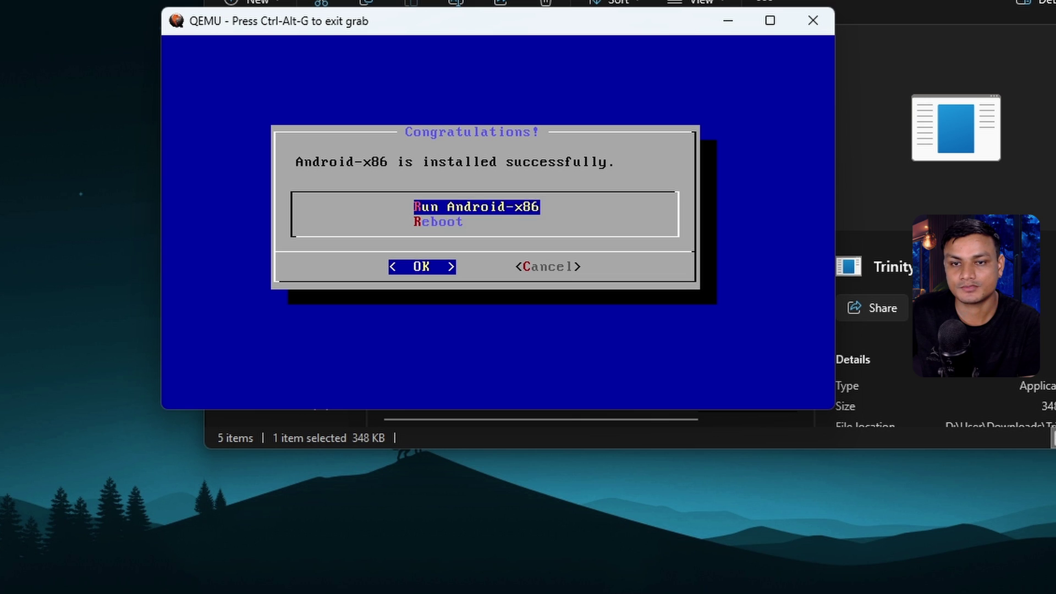
Run the newly installed Android-x86 from the installer's final dialog in QEMU
key("Down")
key("Up")
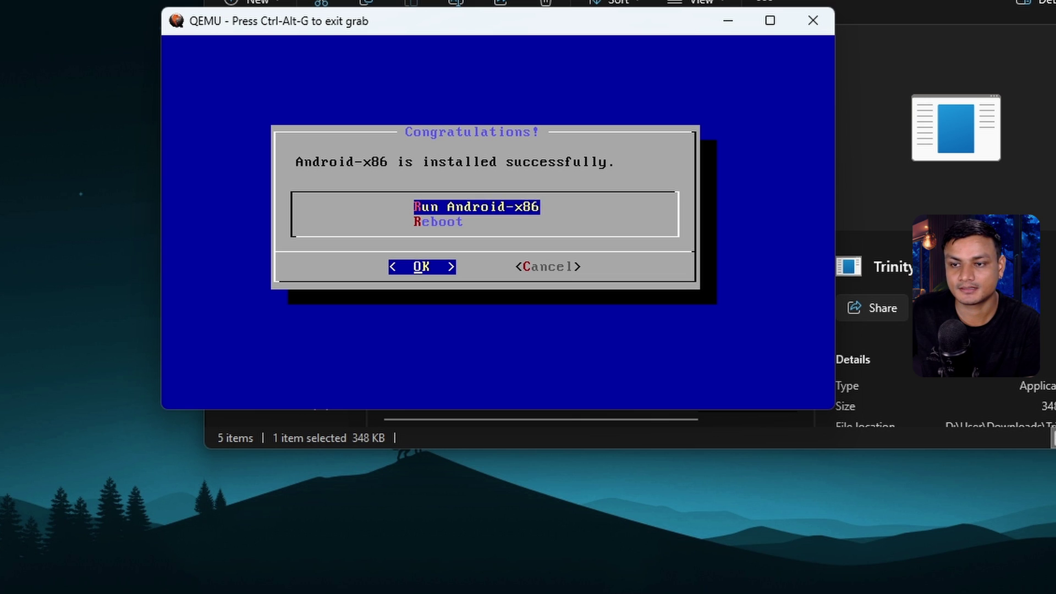
key("Return")
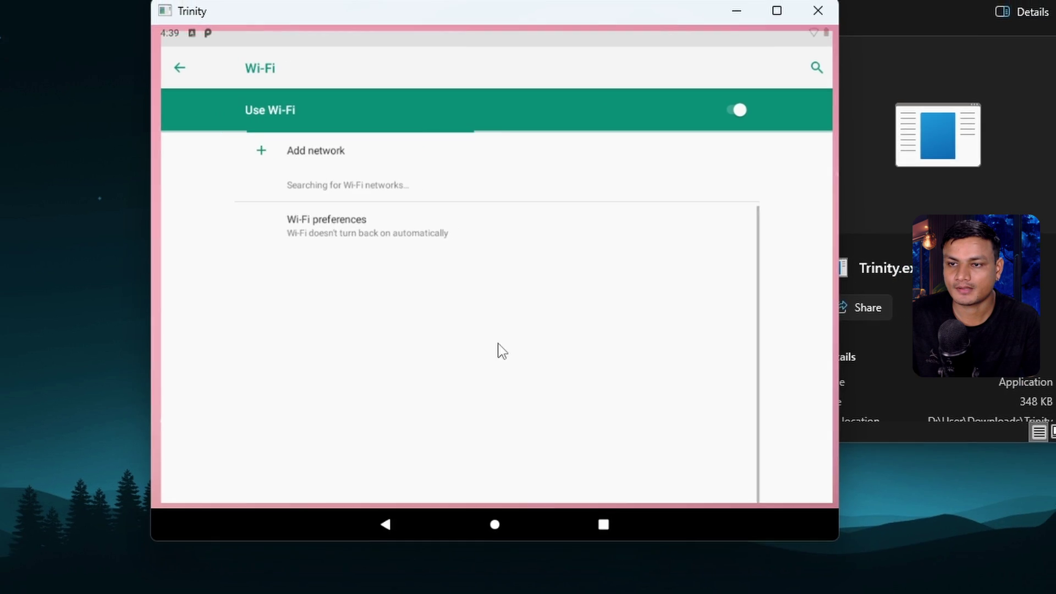
Leave Android's Wi-Fi settings and close the emulator to get back to the Trinity folder
left_click(603, 524)
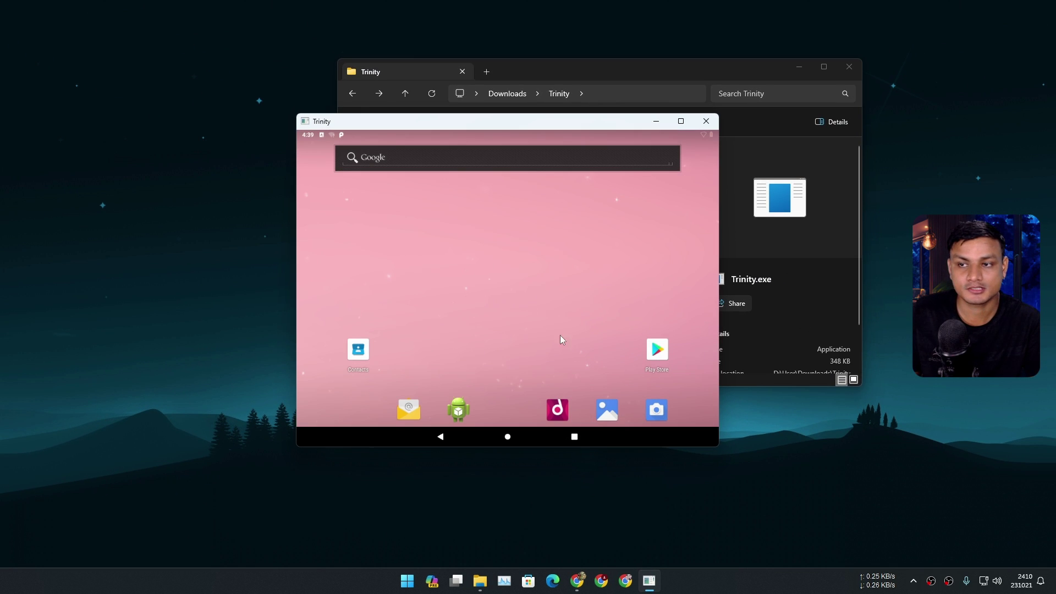
left_click(706, 121)
left_click(692, 198)
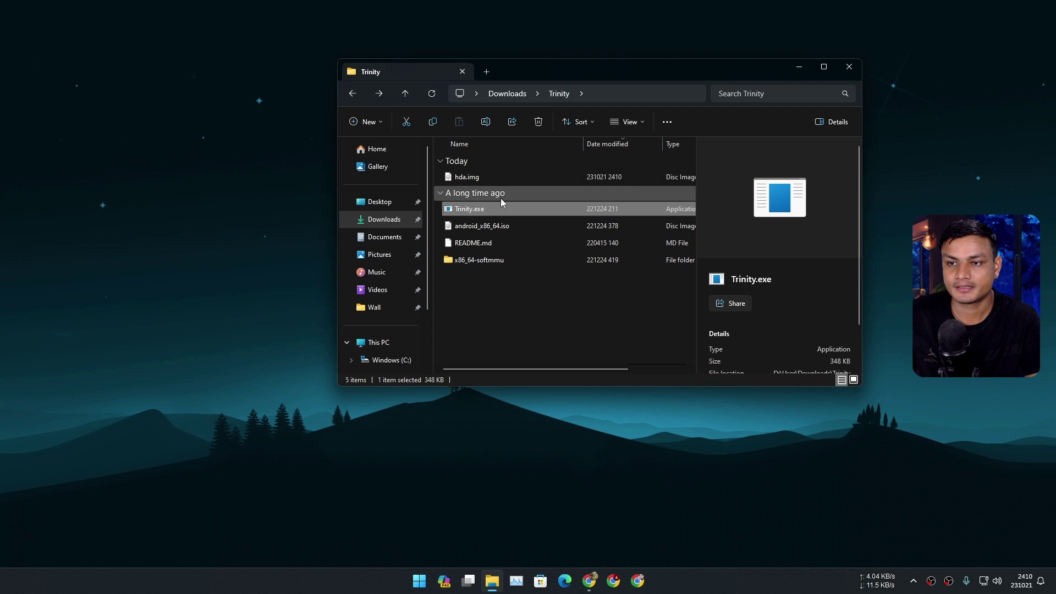
Launch Trinity.exe from the Trinity folder, let the installed Android-x86 boot, and move the emulator window fully into view
left_click(513, 308)
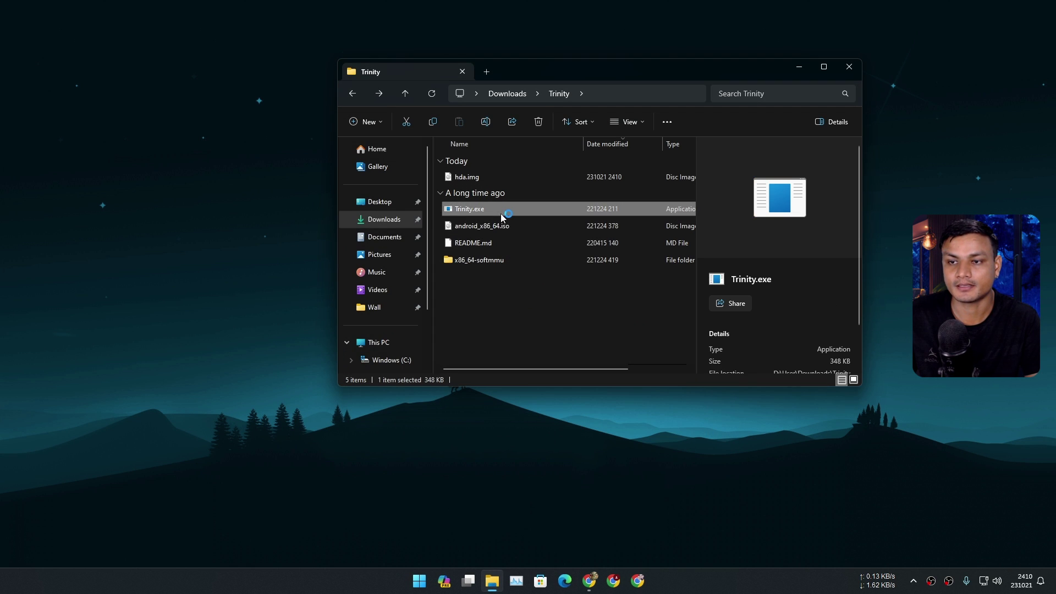
double_click(500, 214)
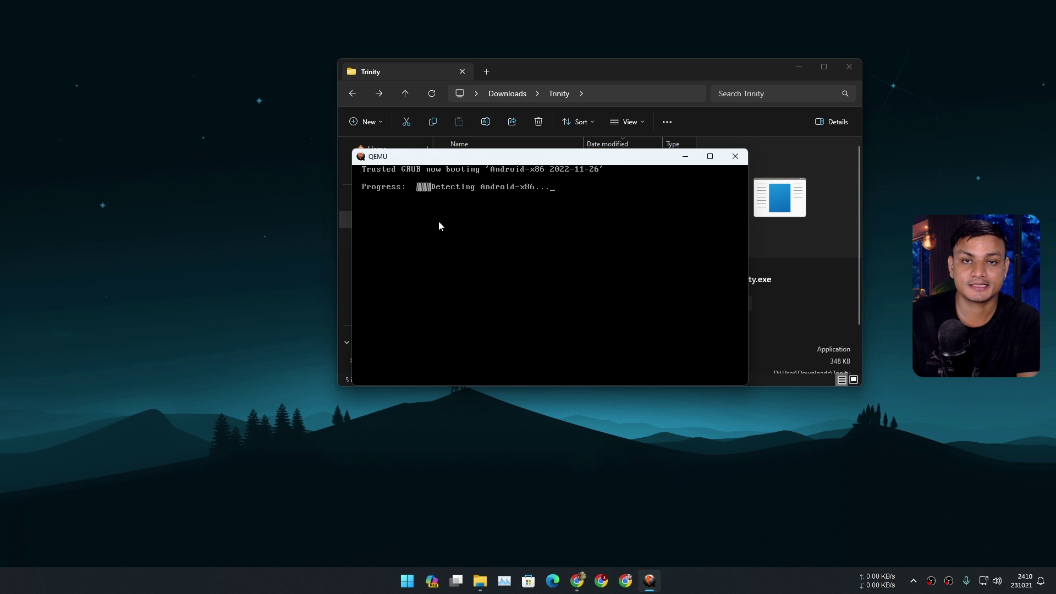
left_click(439, 222)
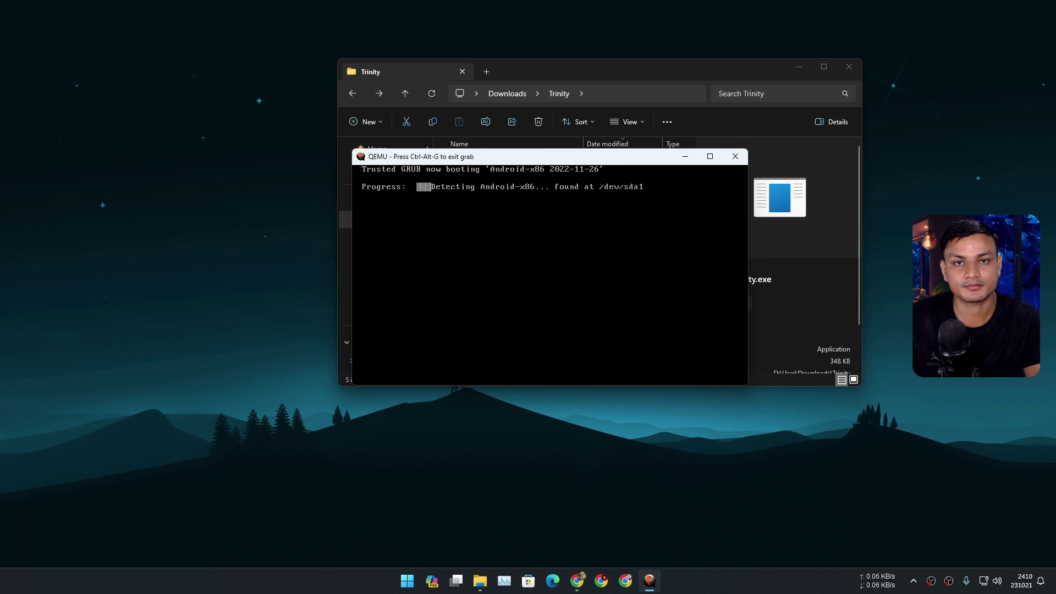
key("ctrl+alt+g")
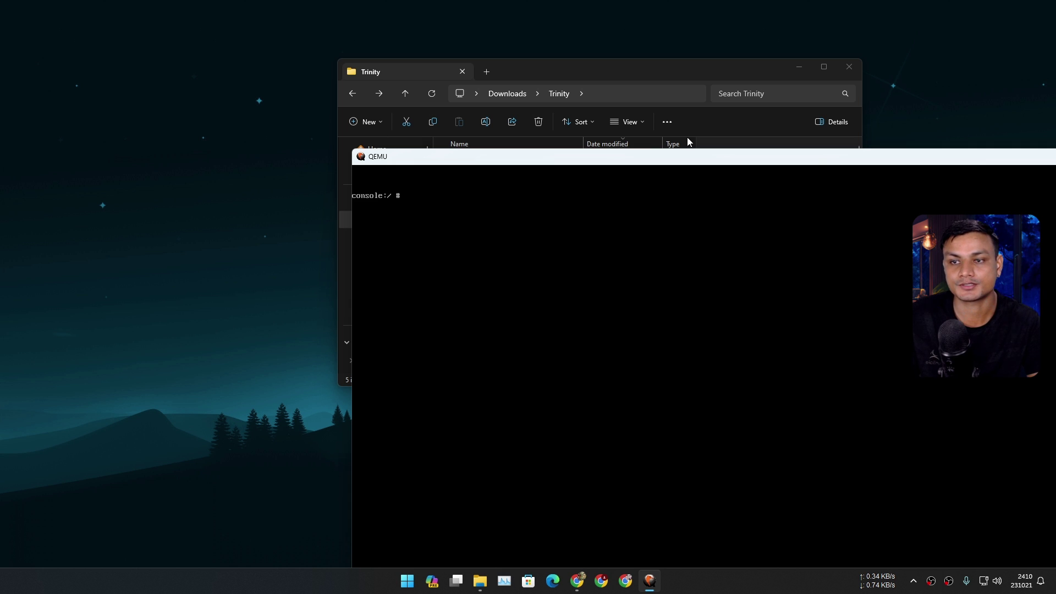
left_click_drag(816, 160, 467, 28)
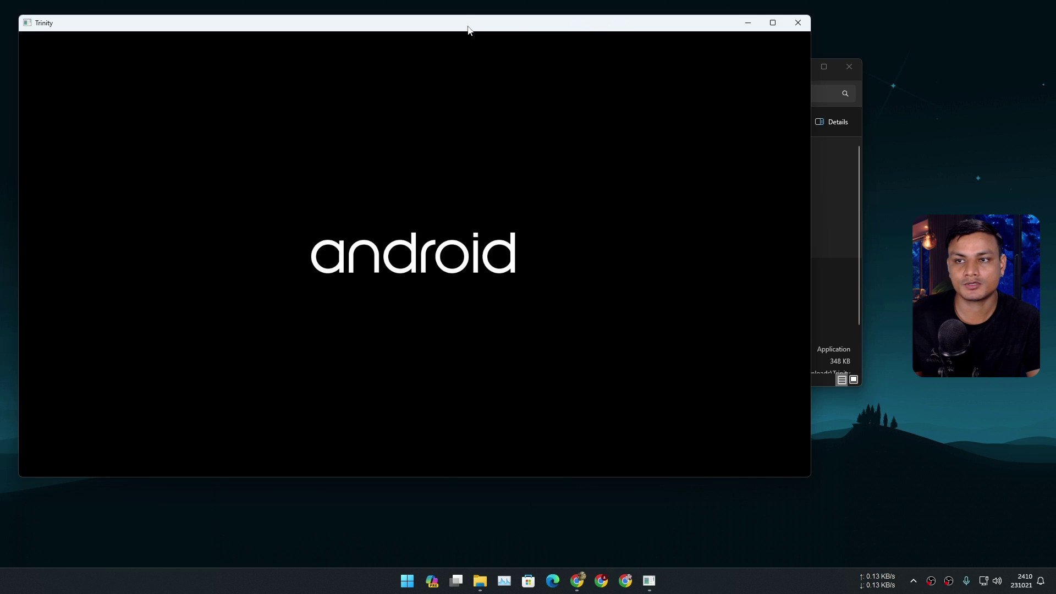
left_click_drag(467, 30, 559, 55)
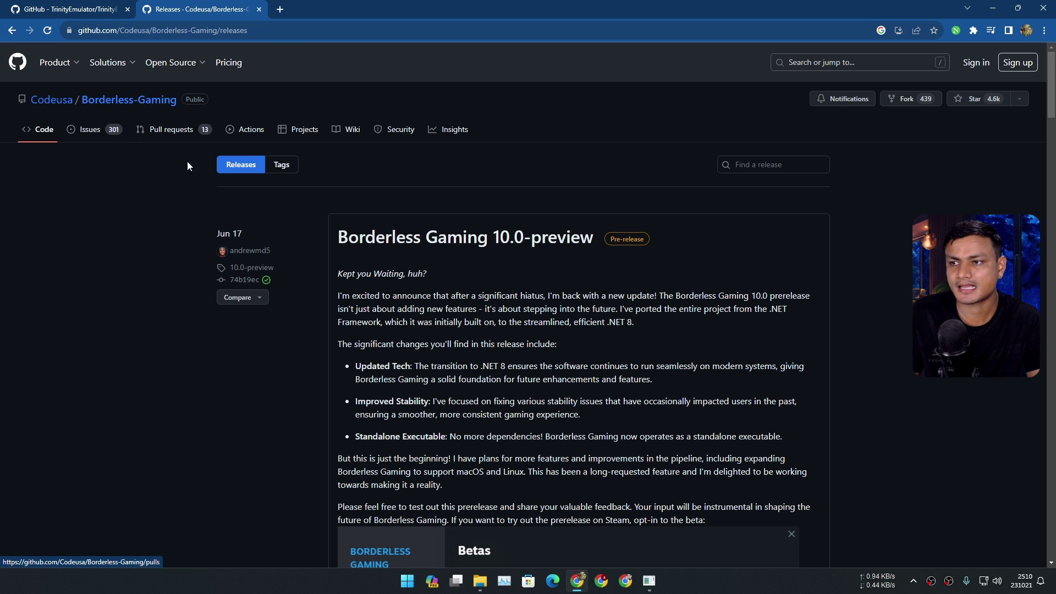
Look through the Borderless Gaming releases page on GitHub, including the 10.0-preview notes, and return to the Trinity emulator
scroll(325, 290, "down", 8)
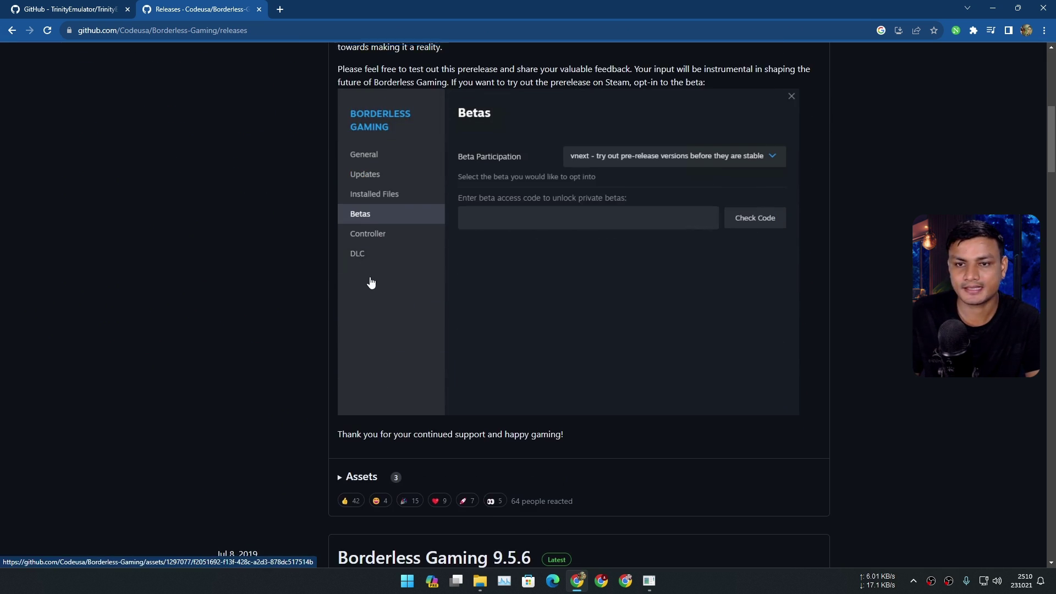
scroll(371, 275, "up", 6)
scroll(164, 173, "down", 3)
scroll(168, 110, "up", 4)
scroll(168, 94, "up", 1)
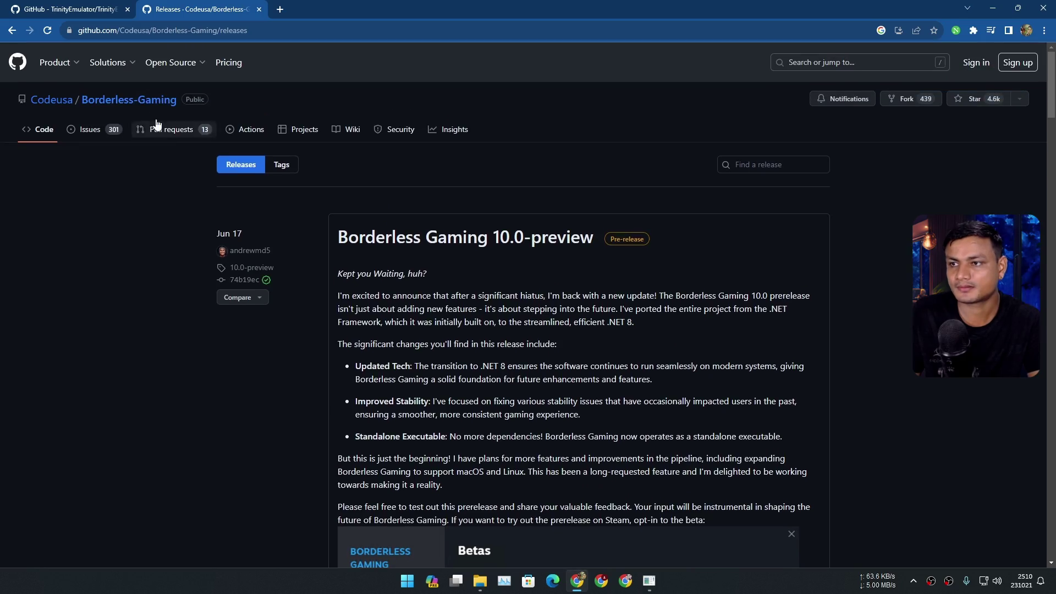
left_click(993, 8)
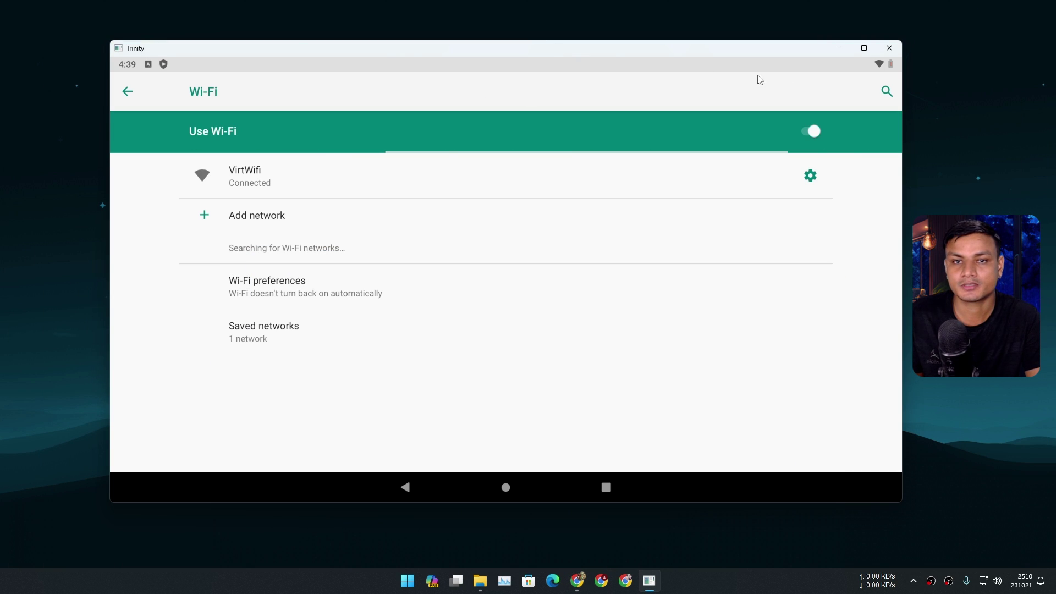
Try the emulator window maximized and restore it, then leave the Wi-Fi settings and open Android's full app list
left_click(864, 48)
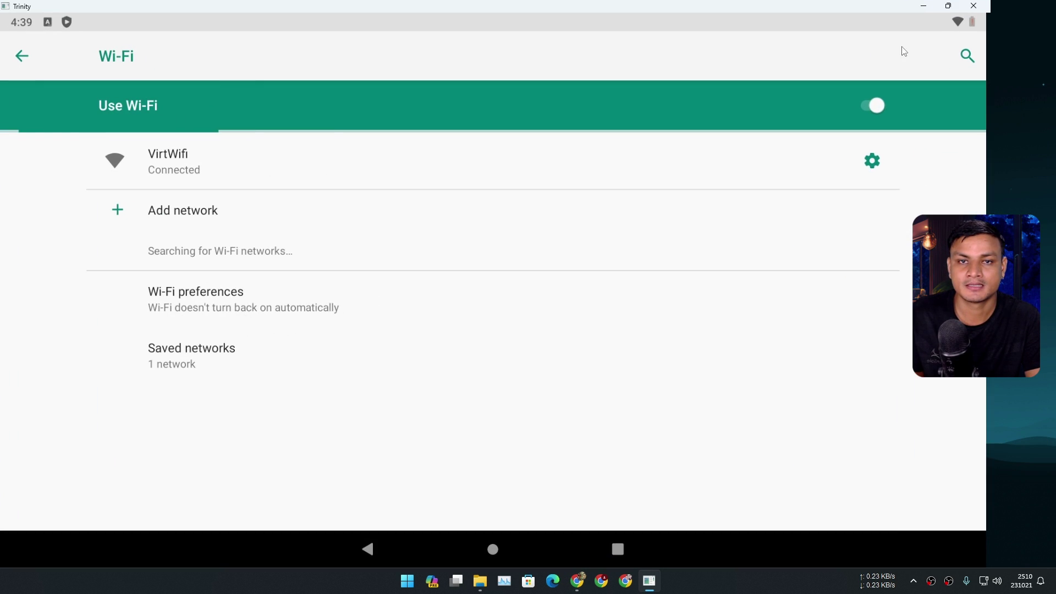
left_click(948, 6)
left_click(603, 495)
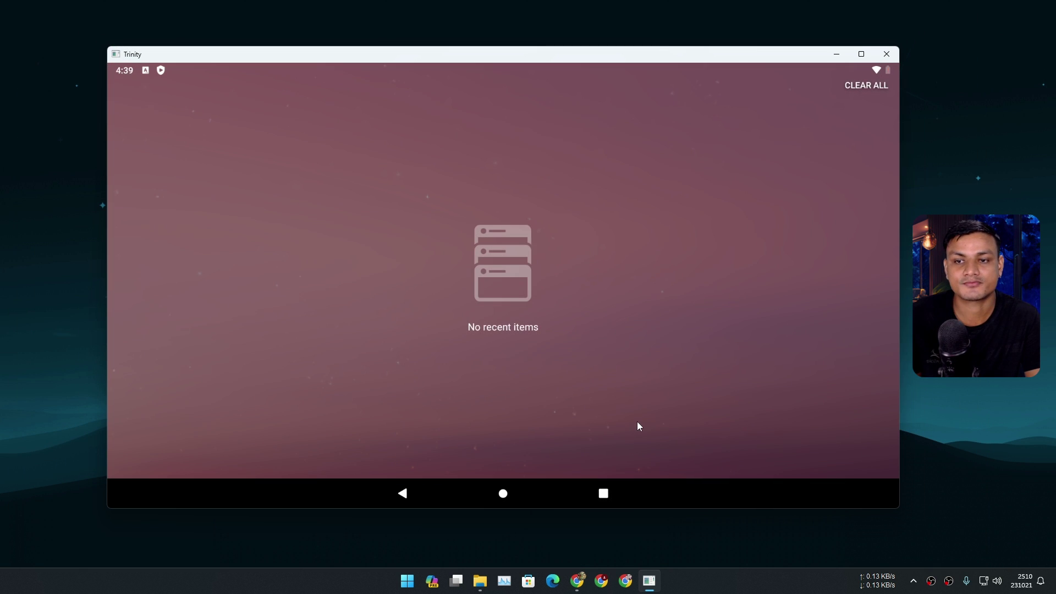
left_click(501, 495)
left_click_drag(549, 356, 533, 219)
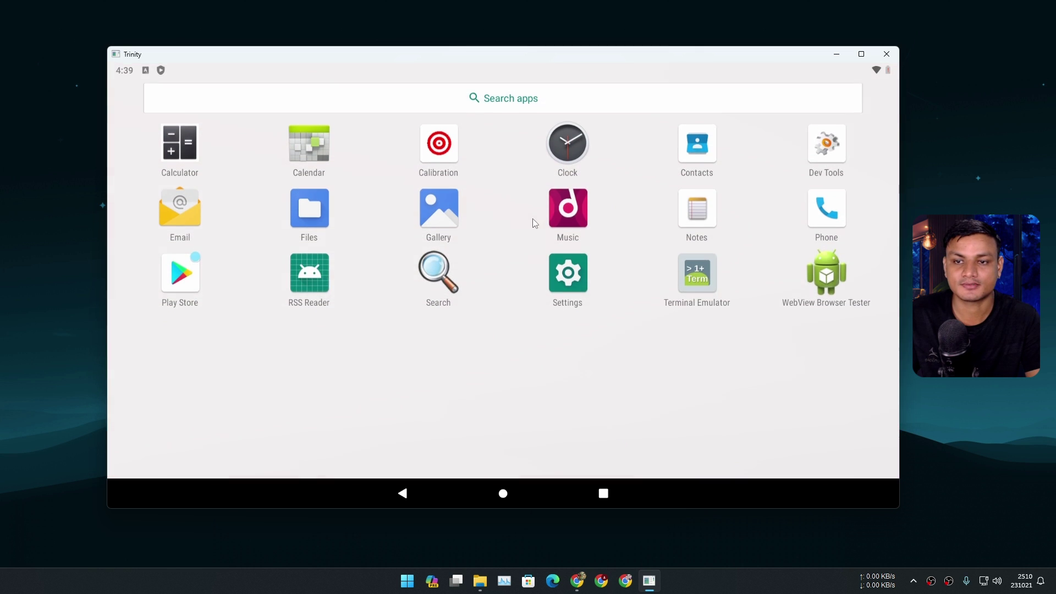
Open the Play Store and start signing in with a Google account
left_click(213, 301)
left_click(503, 343)
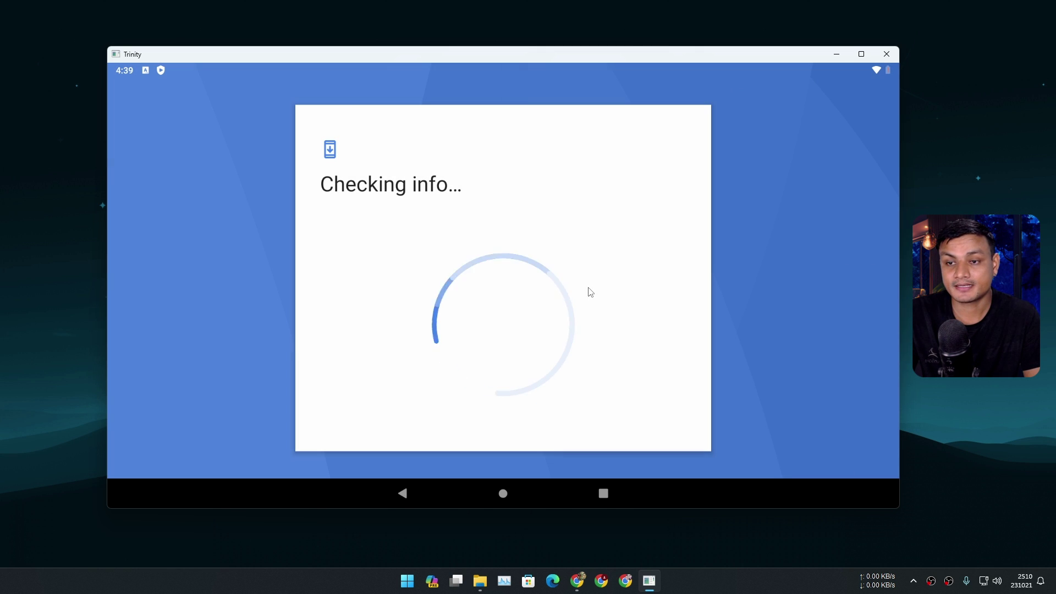
left_click(440, 219)
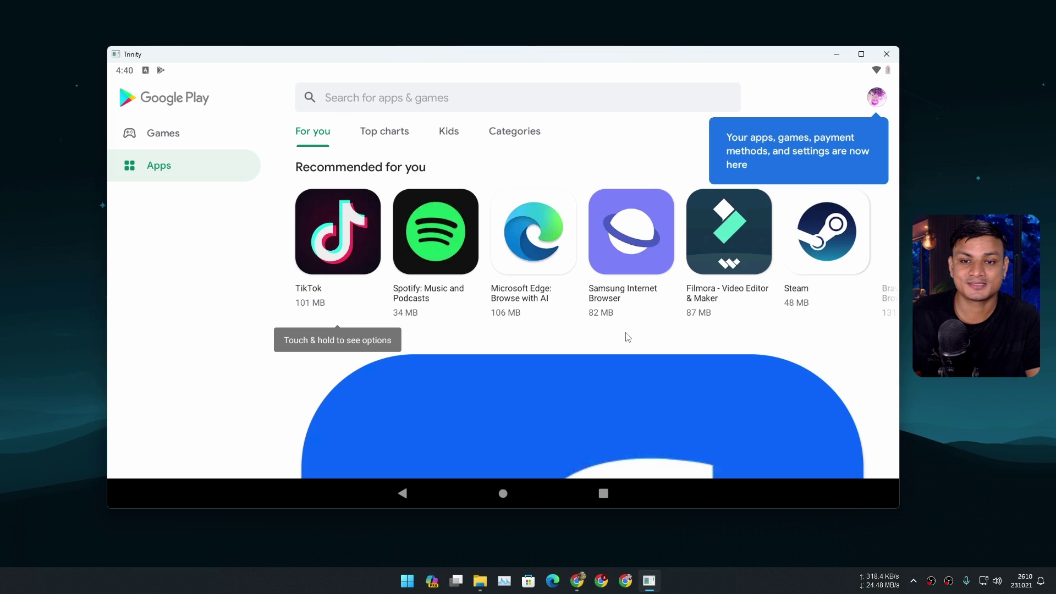
Browse the Play Store's recommended apps and games, and look through the search results for pubg
scroll(692, 265, "right", 5)
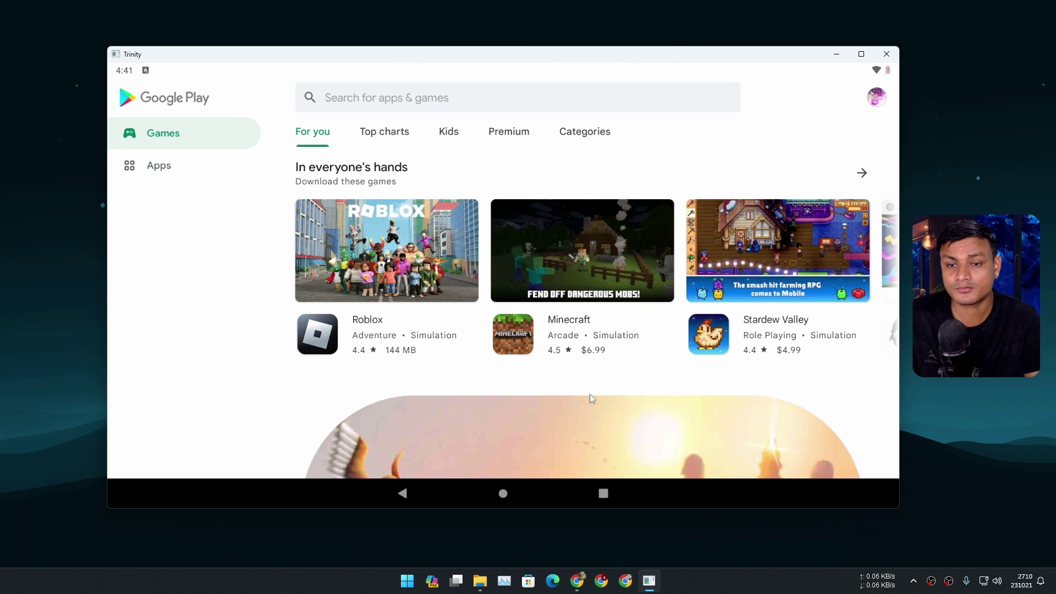
scroll(572, 275, "down", 10)
scroll(567, 258, "down", 3)
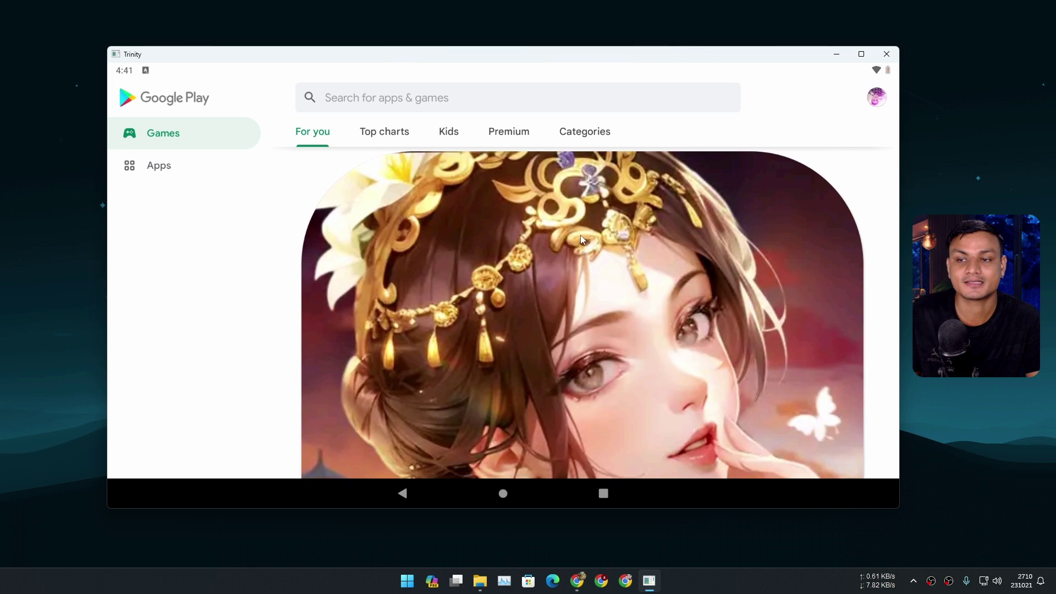
scroll(518, 224, "up", 5)
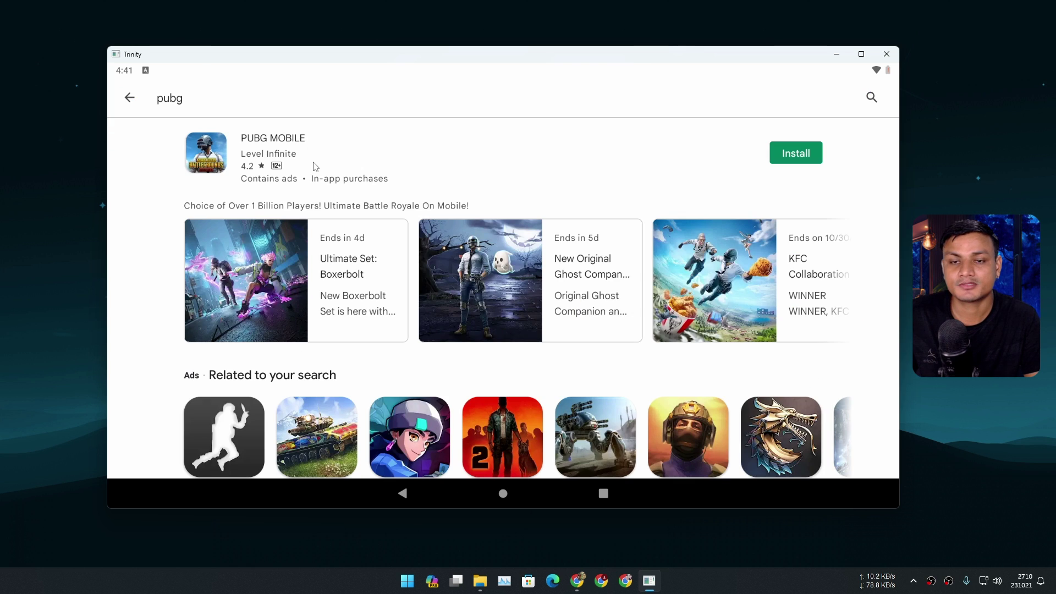
left_click_drag(424, 385, 441, 190)
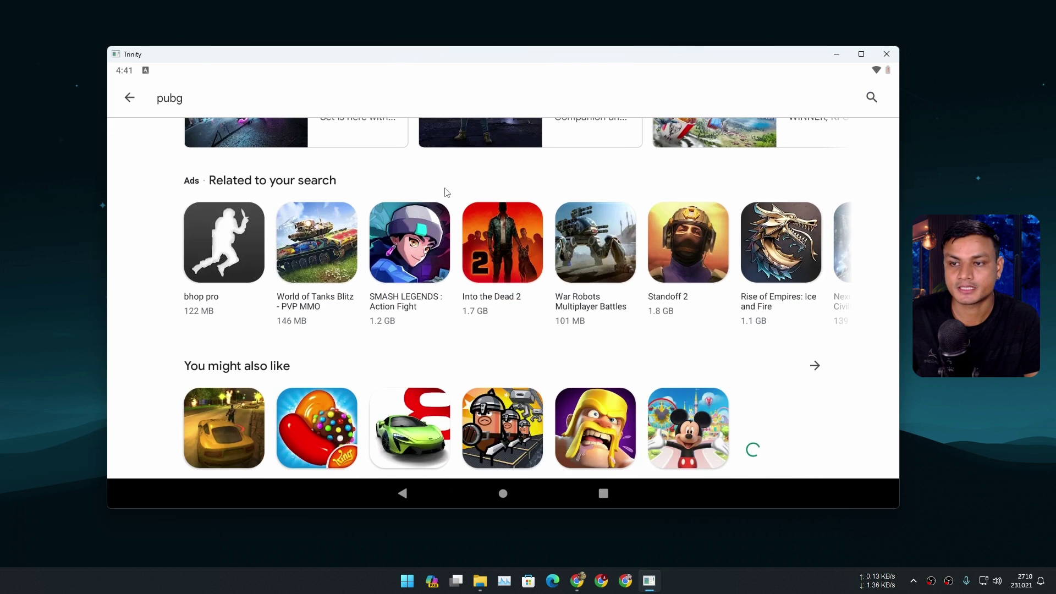
scroll(495, 303, "up", 2)
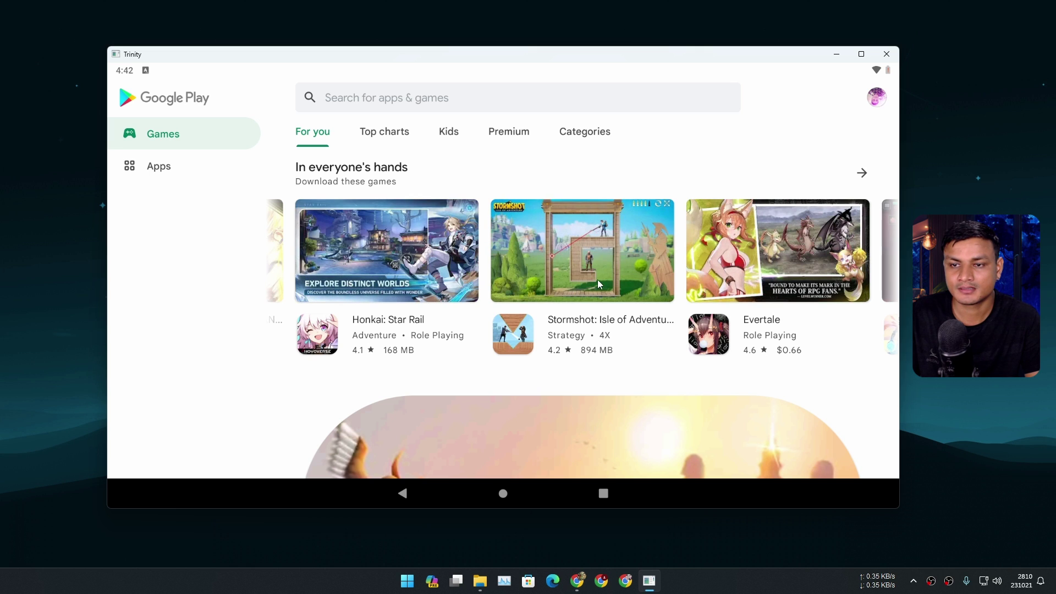
Install Stormshot: Isle of Adventure from the recommended games and view its game info while it downloads
left_click(594, 272)
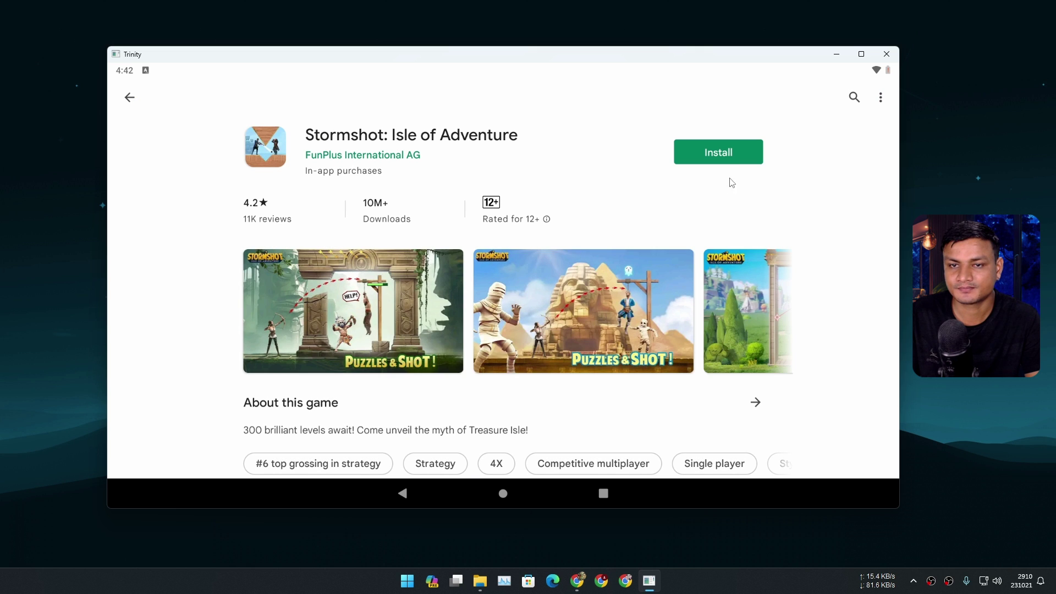
left_click(720, 153)
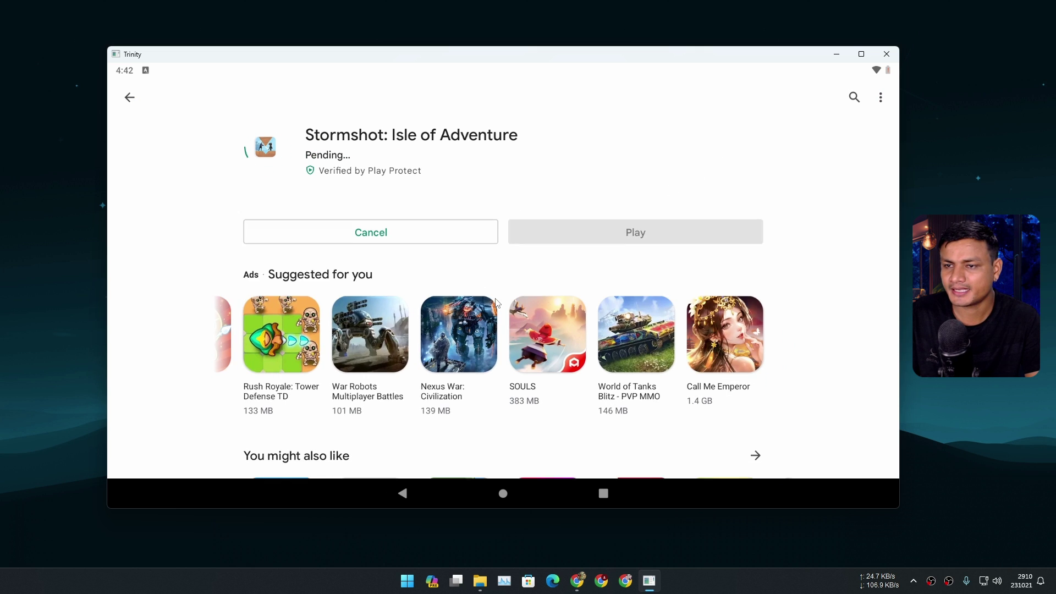
scroll(496, 302, "down", 8)
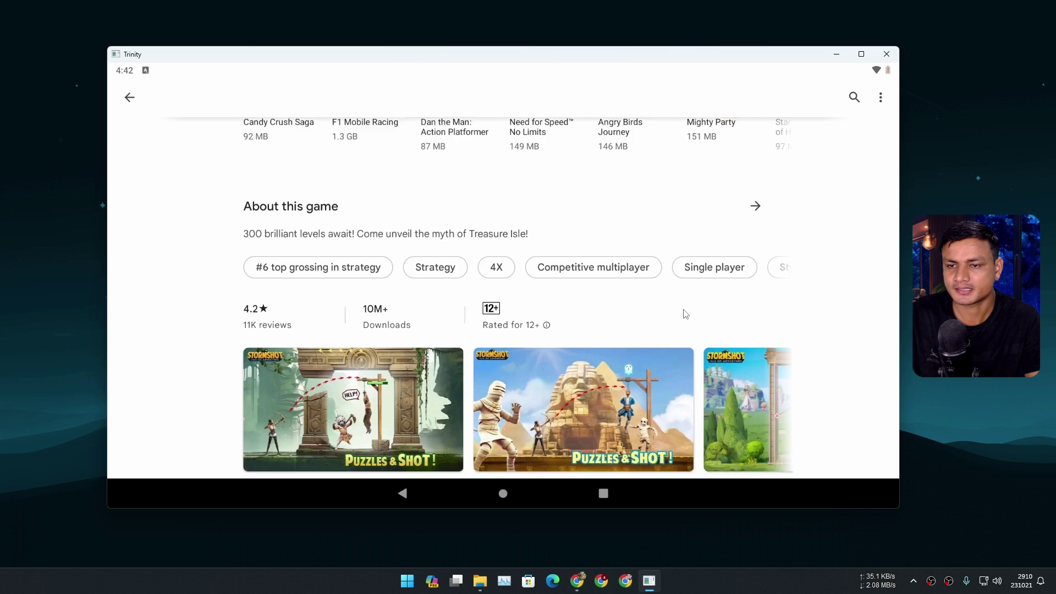
left_click(734, 171)
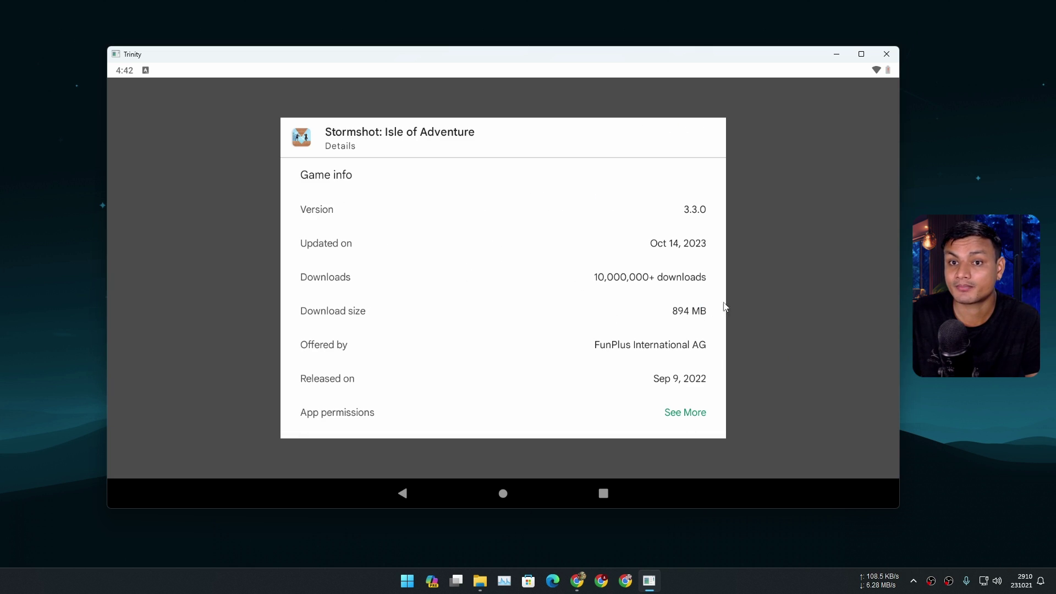
left_click(796, 263)
scroll(550, 314, "up", 5)
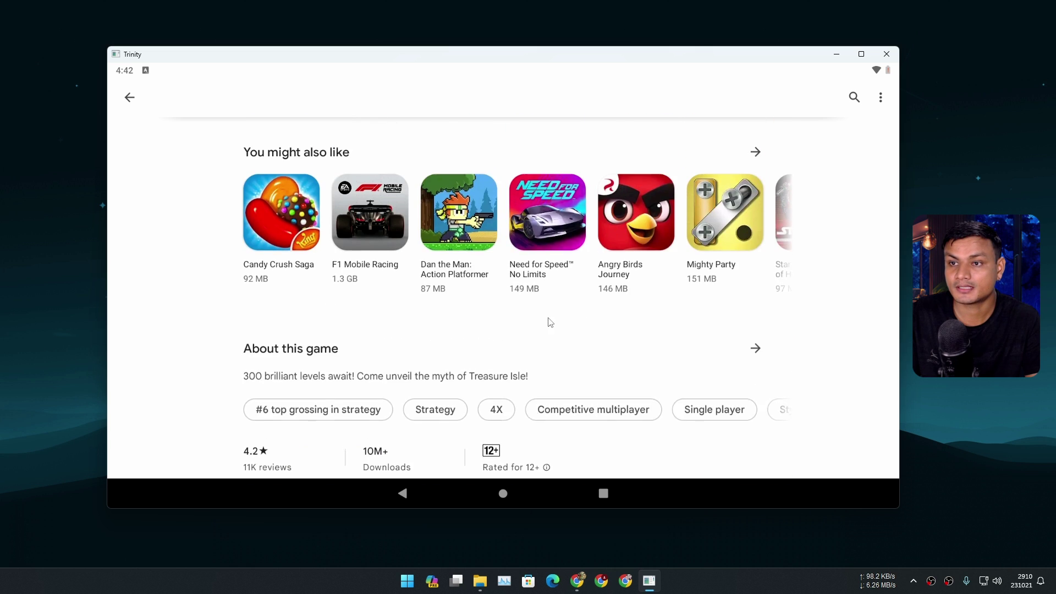
scroll(524, 237, "up", 3)
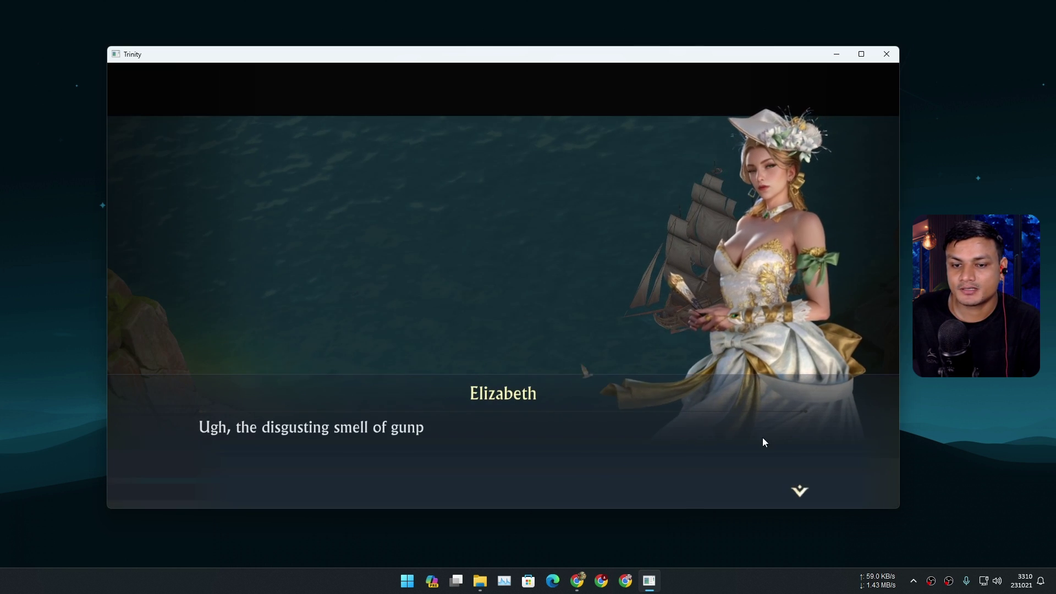
Advance through Stormshot's opening dialogue to reach the first stage
left_click(800, 489)
left_click(801, 488)
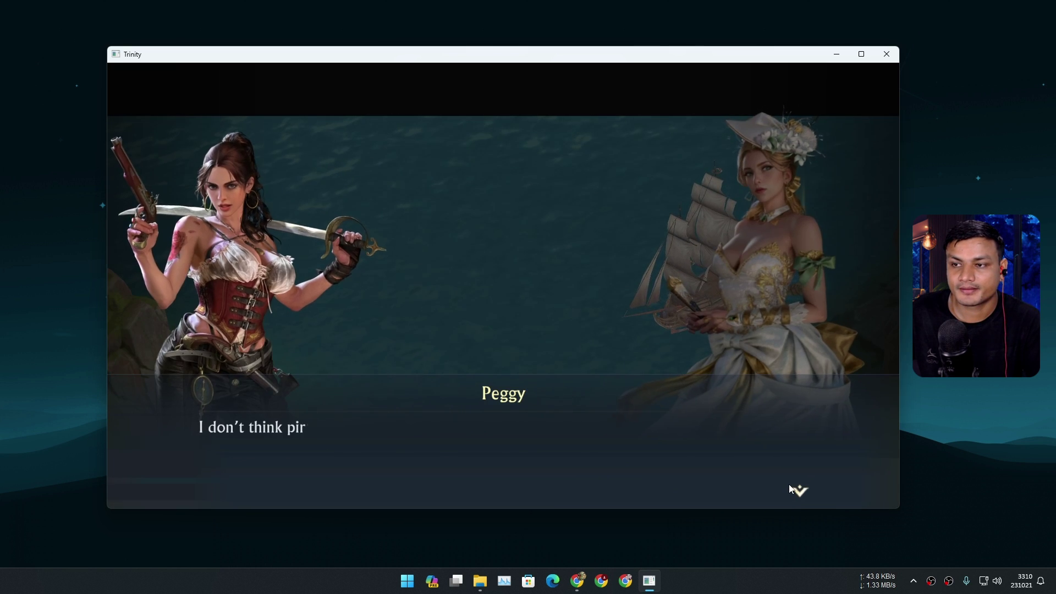
left_click(795, 488)
left_click(797, 487)
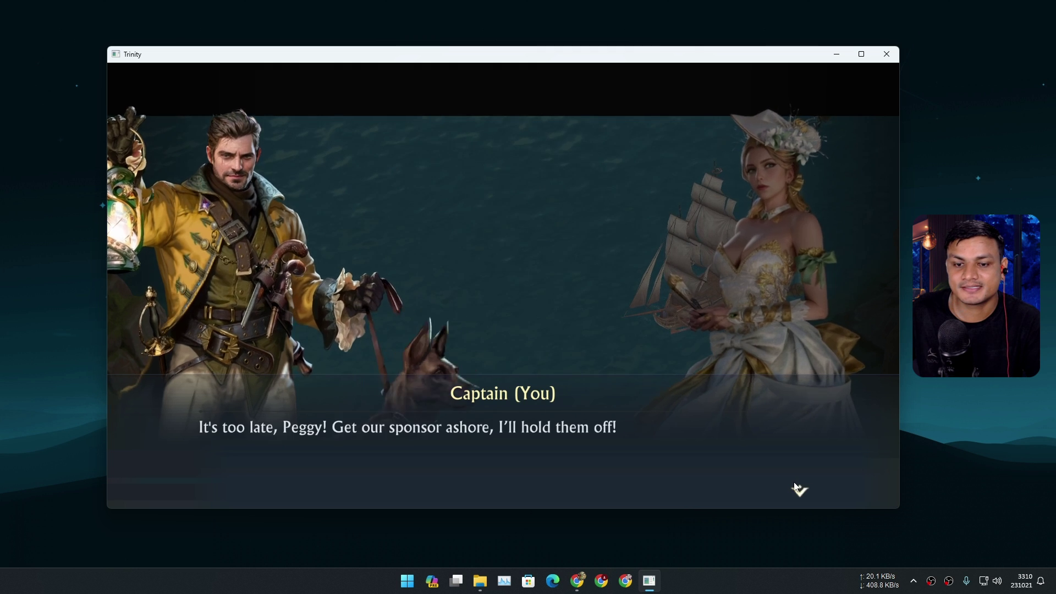
left_click(797, 486)
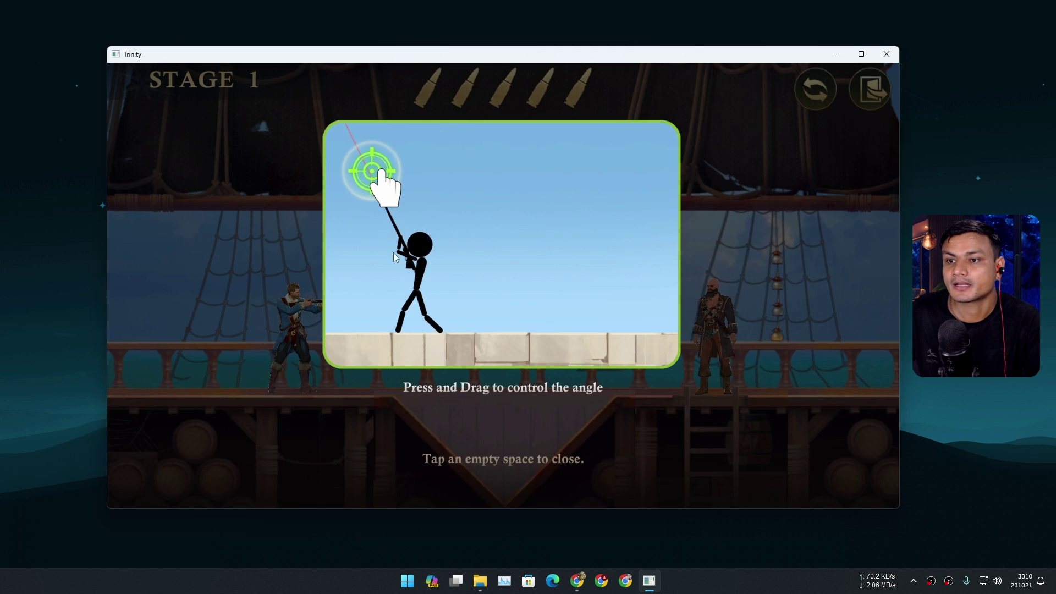
Dismiss the aiming tutorial, play Stage 1 by aiming and shooting the enemy, and leave the victory screen
left_click(539, 329)
left_click_drag(406, 305, 628, 394)
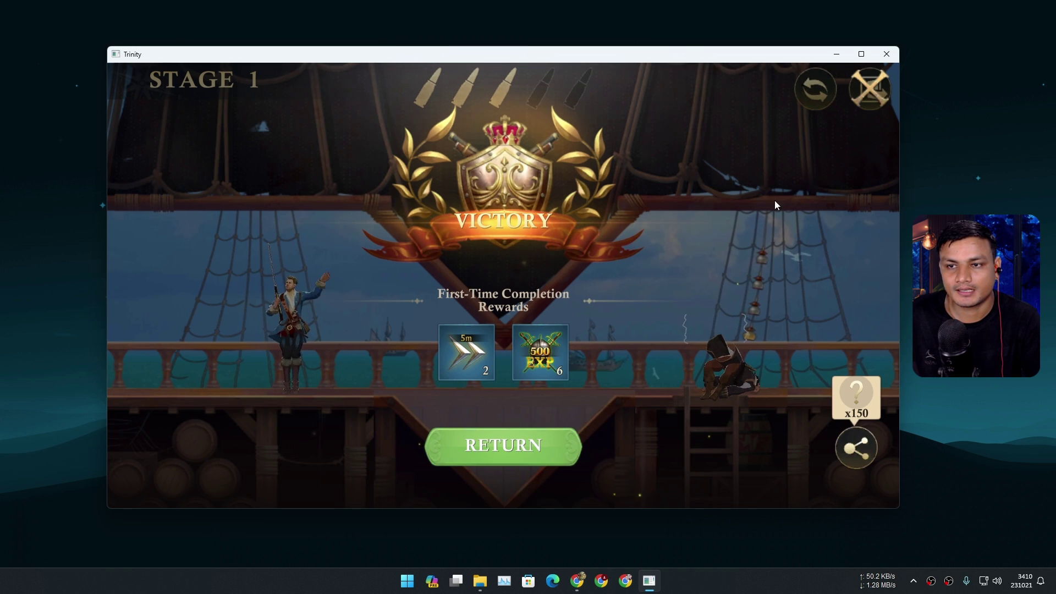
left_click(588, 392)
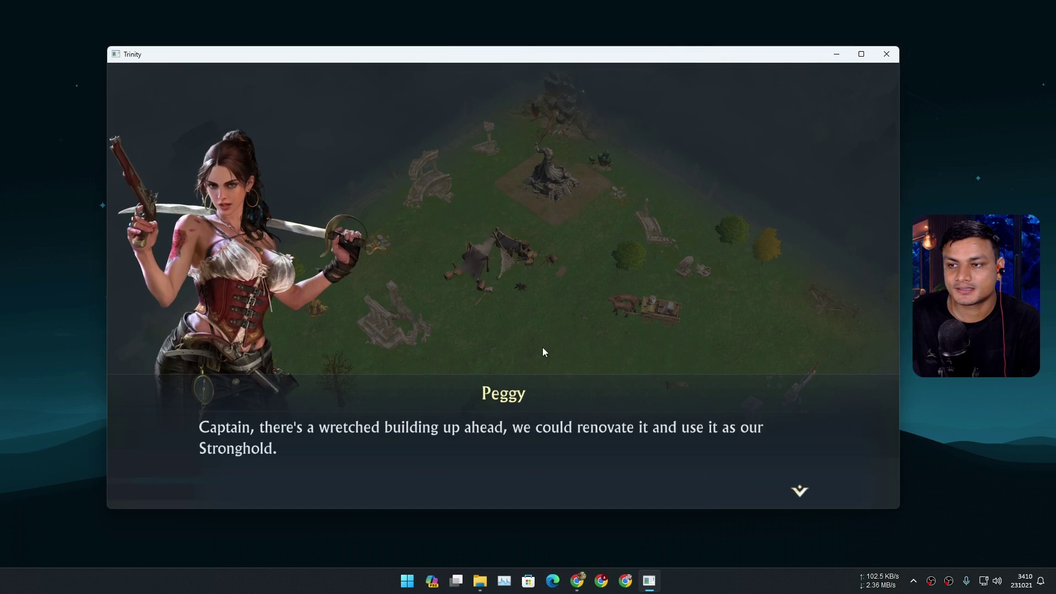
Advance through the Stronghold dialogue and aim the shot in Stage 2
left_click(542, 347)
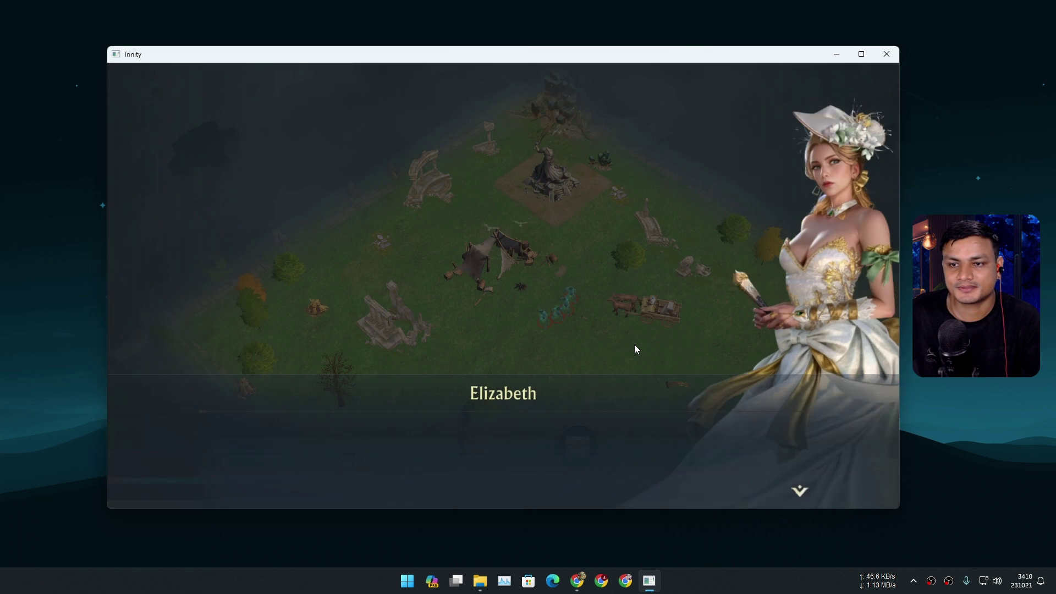
left_click(798, 488)
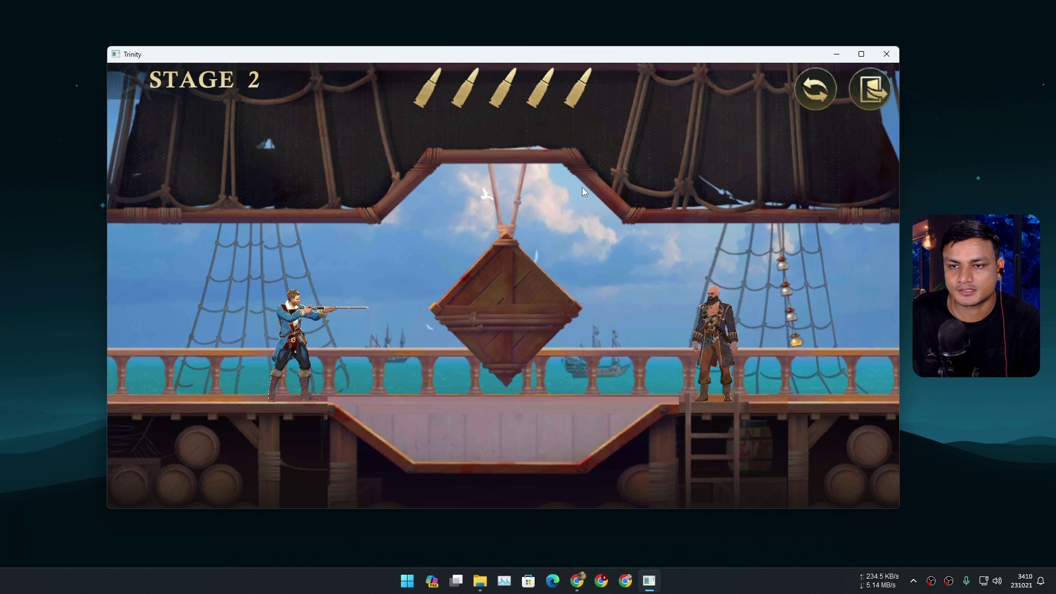
left_click_drag(582, 191, 555, 493)
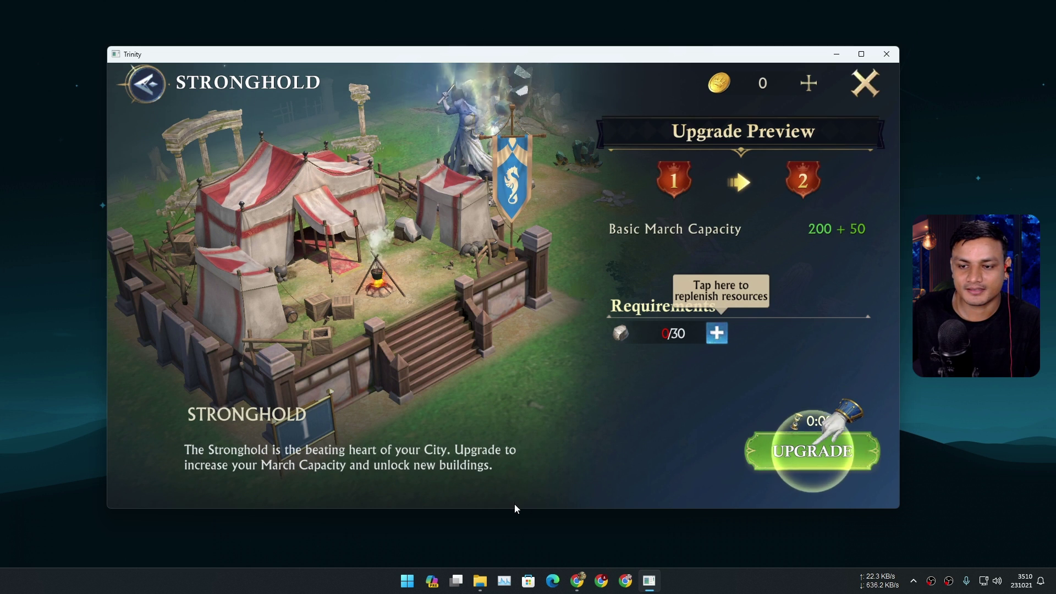
Leave the Stormshot Stronghold screen and return to Android's home screen
left_click_drag(515, 505, 525, 468)
left_click(503, 493)
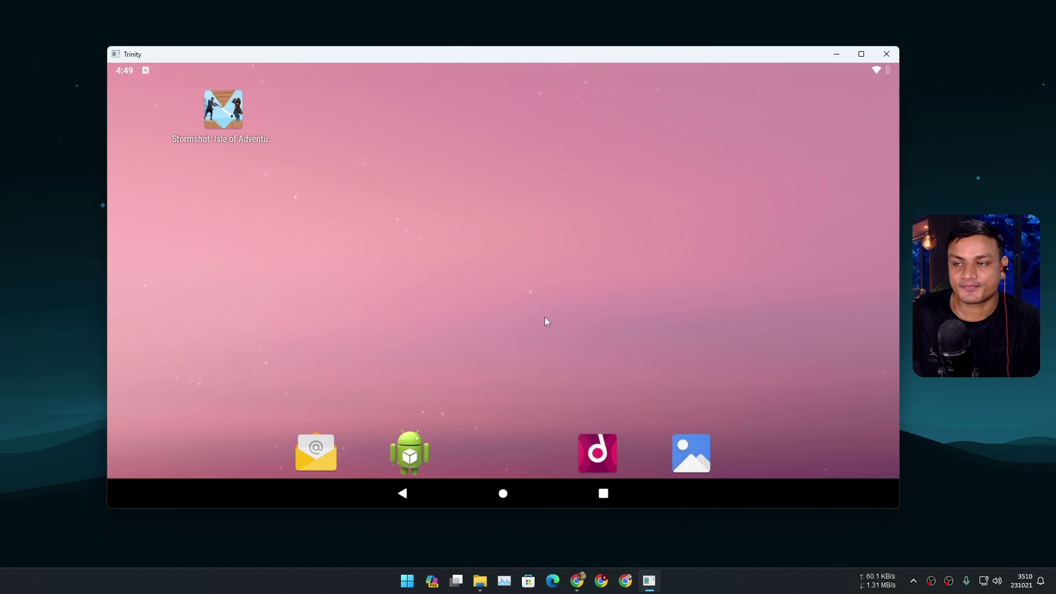
left_click_drag(394, 306, 726, 294)
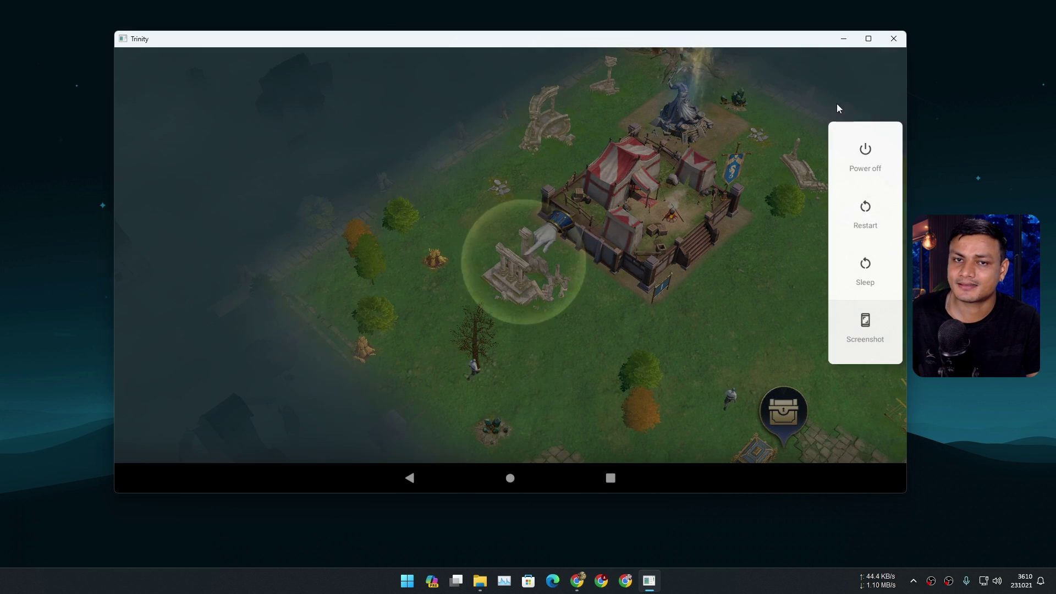
Power off Android in the emulator and close the Trinity folder window
left_click(864, 165)
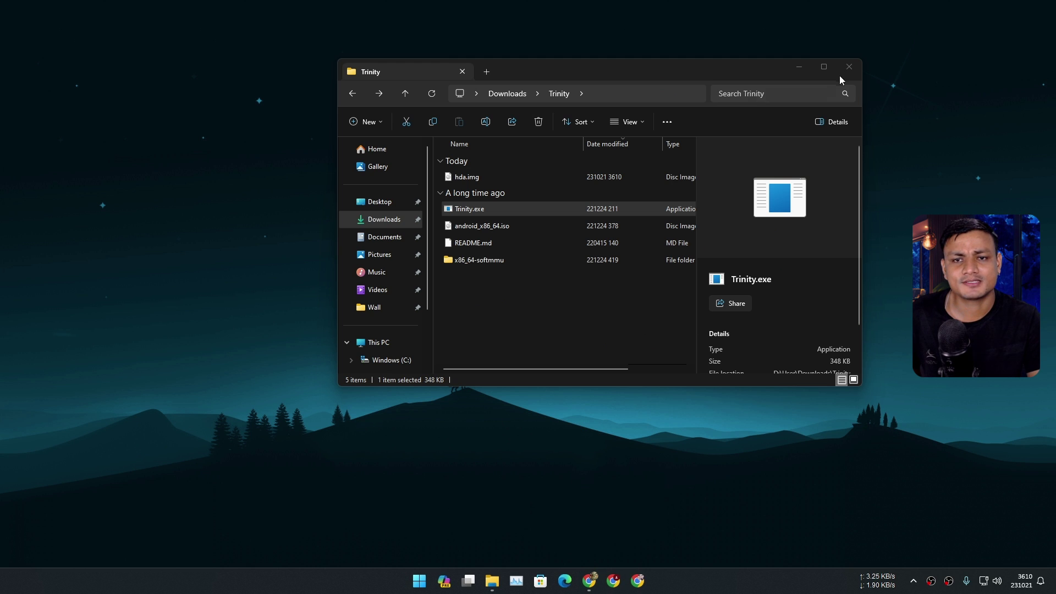
left_click(847, 68)
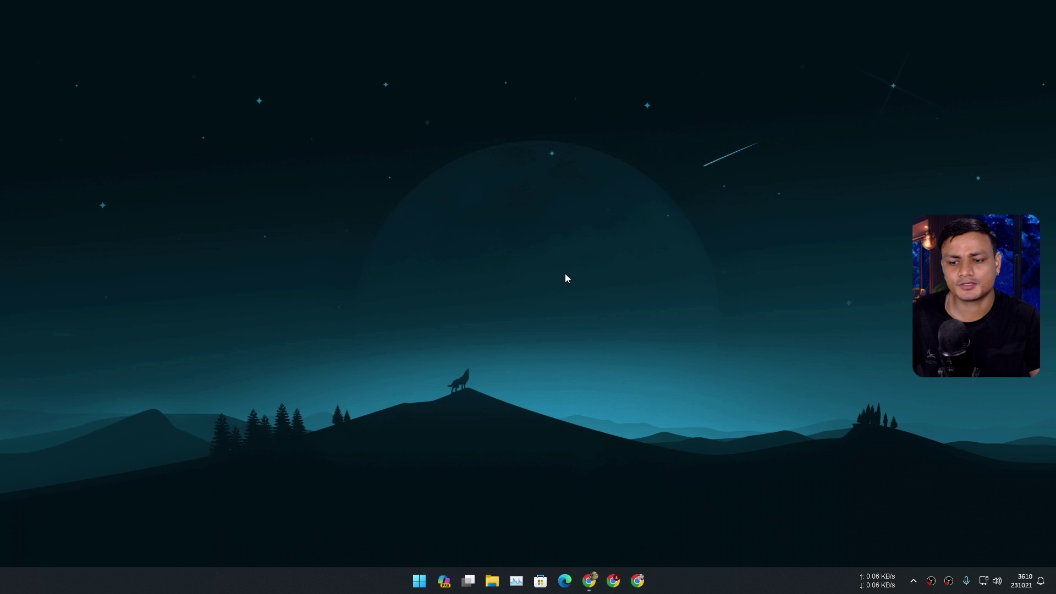